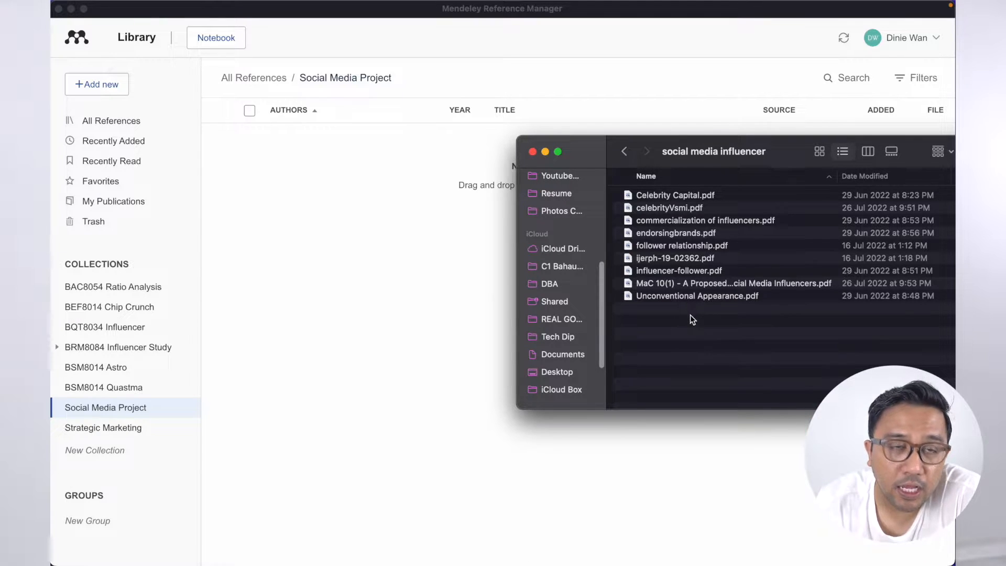
- Drag all nine influencer PDFs from Finder onto the Social Media Project reference list
left_click_drag(652, 310, 392, 231)
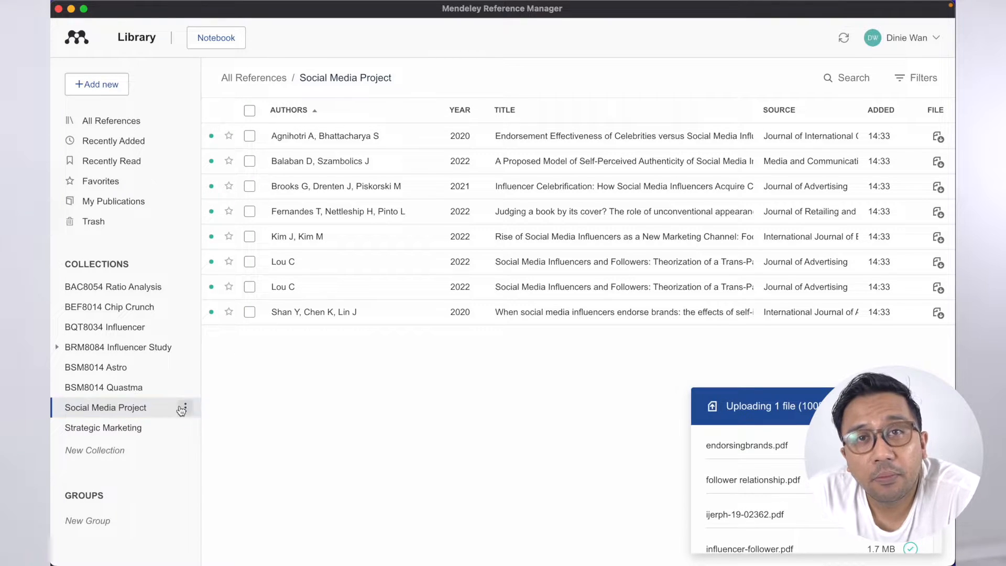
- Add a Methodology sub-collection under Social Media Project
left_click(185, 408)
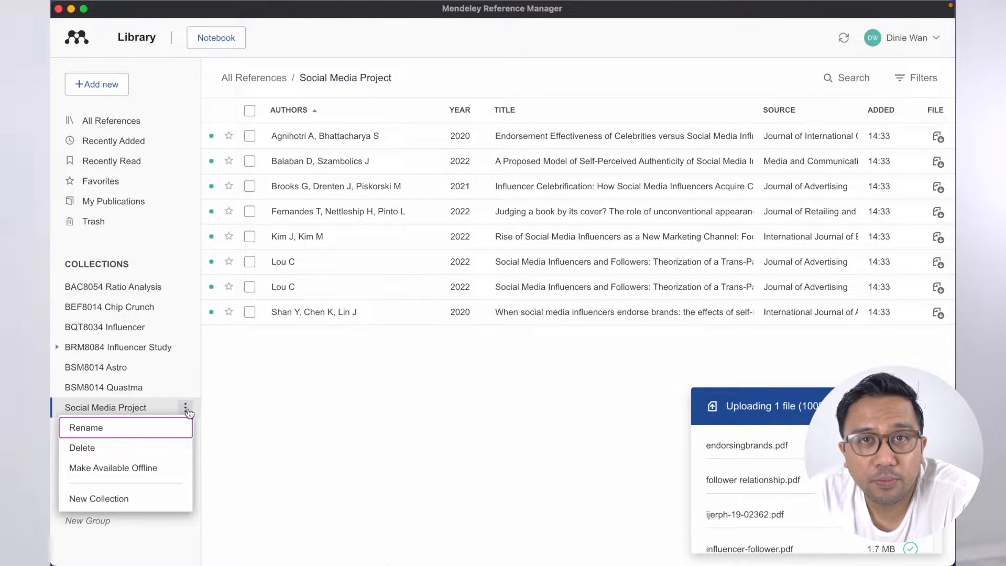
left_click(128, 500)
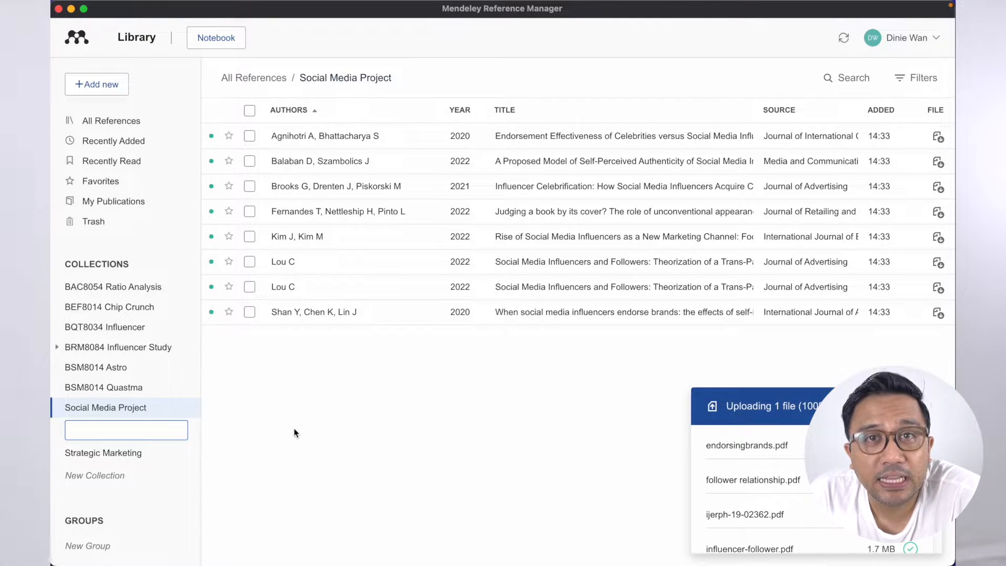
type("Methodlo")
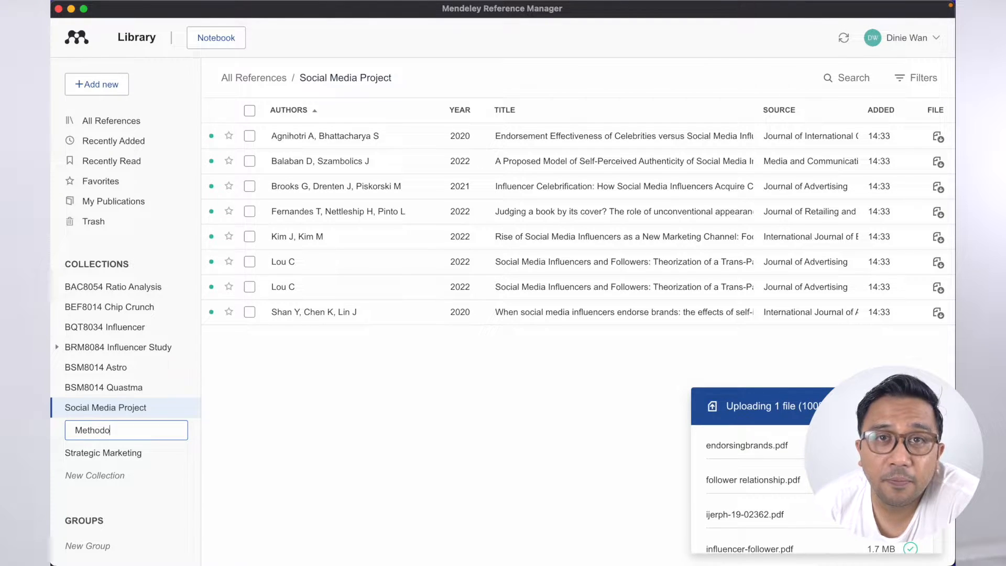
key("Return")
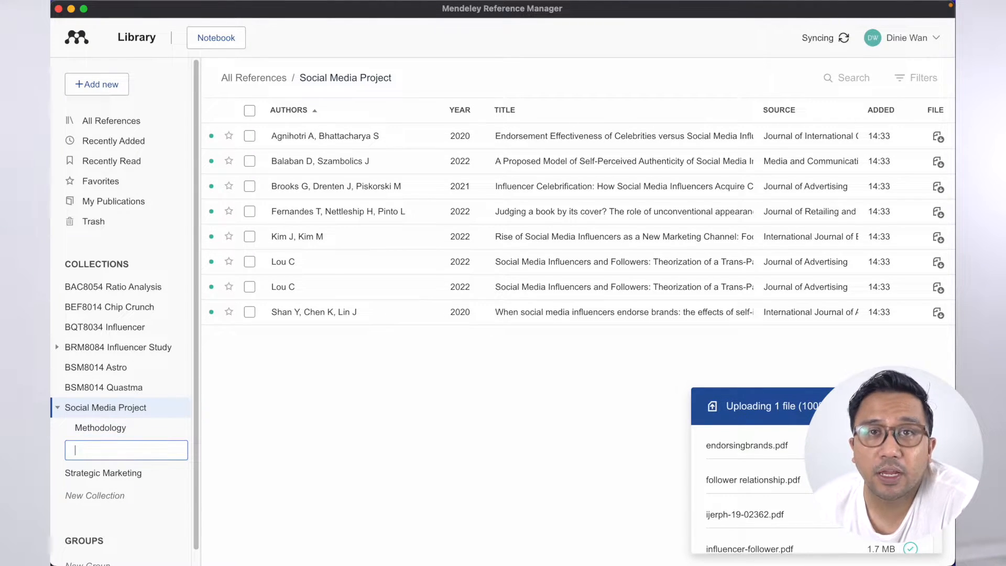
- Add a Sampling Method sub-collection, discard the extra empty name box, and select the celebrity endorsement reference
left_click(185, 407)
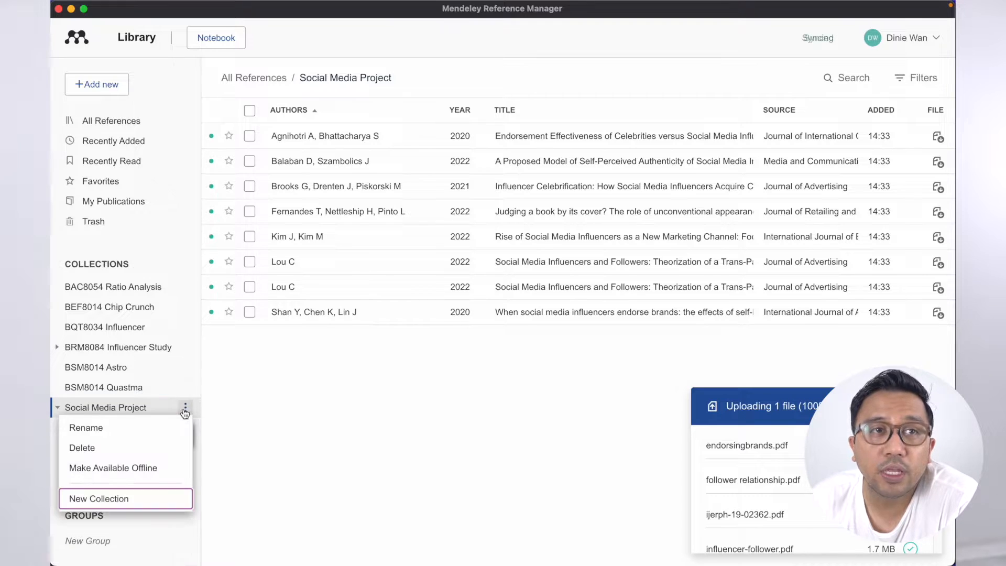
left_click(136, 497)
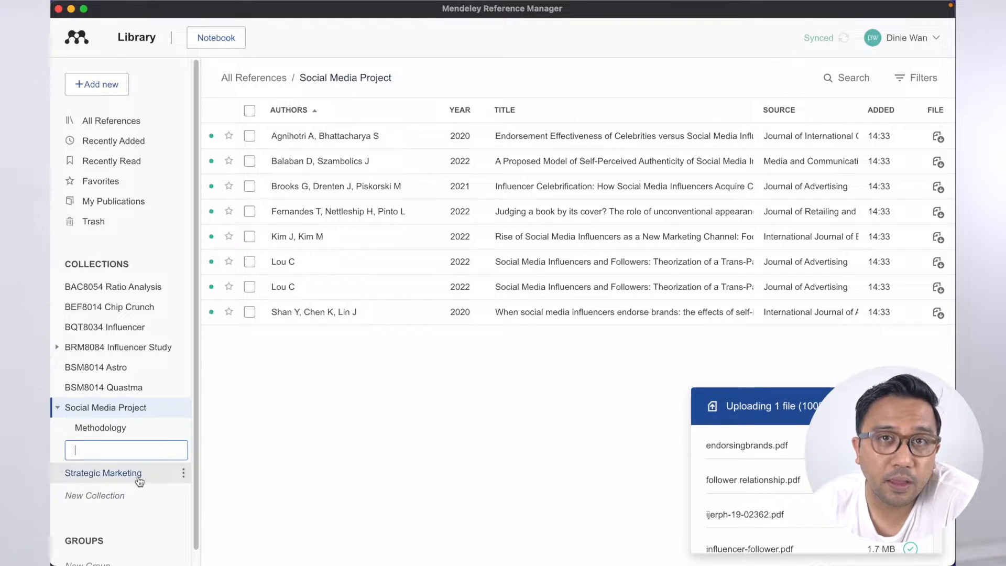
type("Sampl")
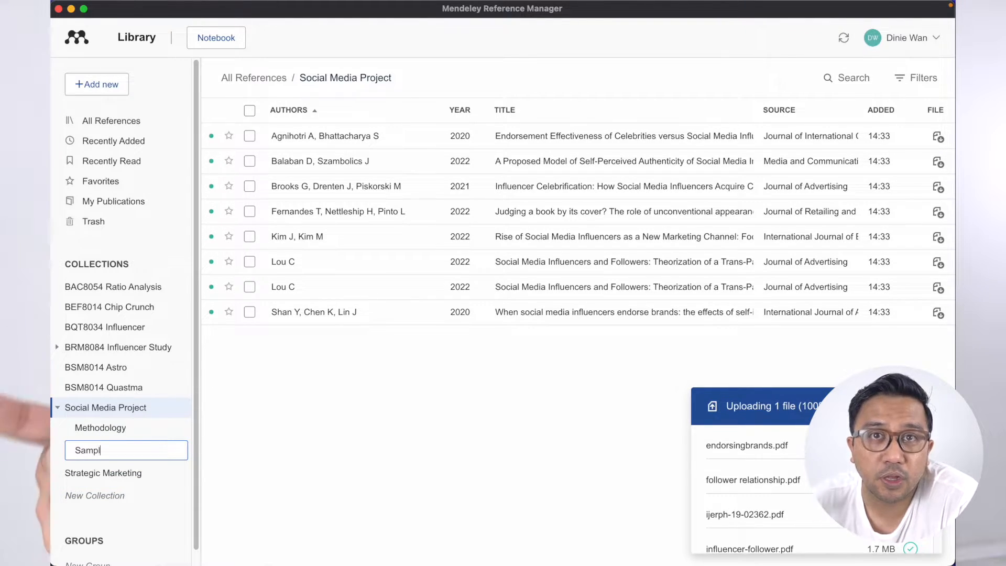
type("ing Method")
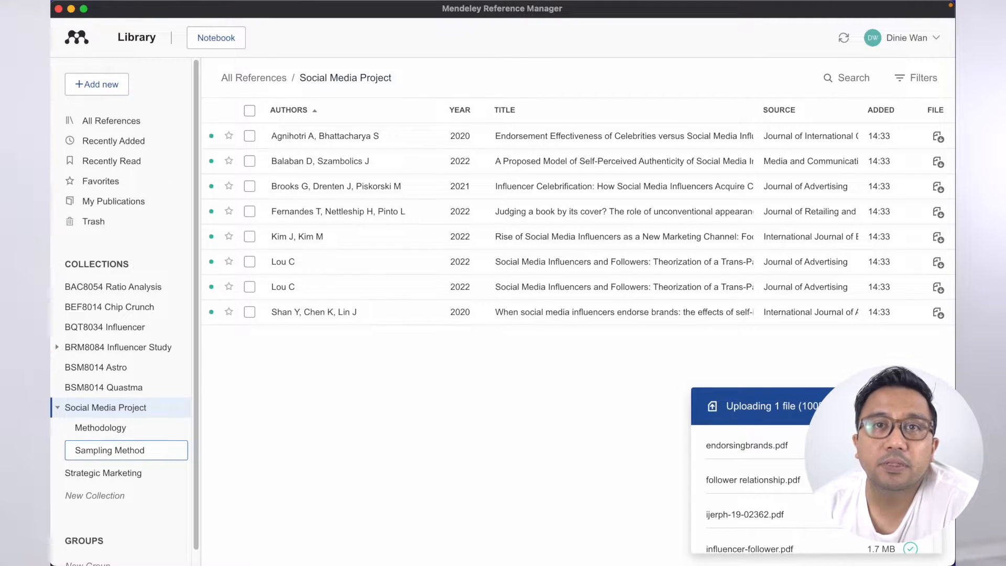
key("Return")
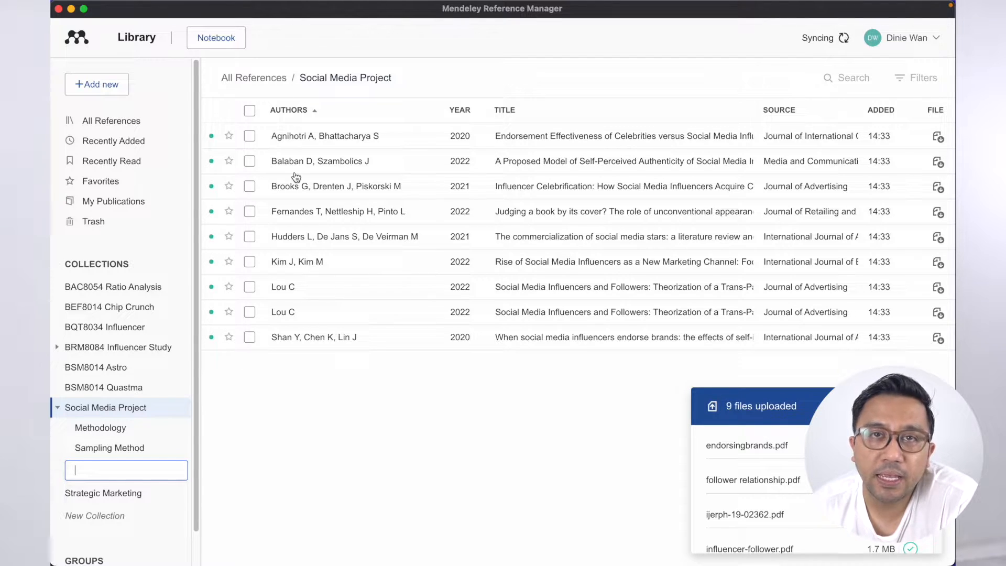
left_click(326, 382)
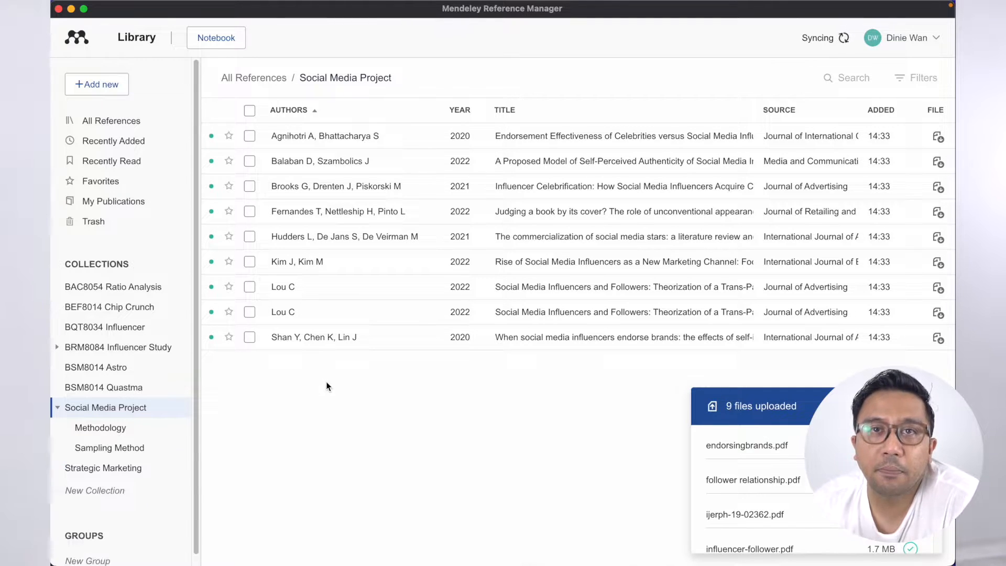
left_click(312, 141)
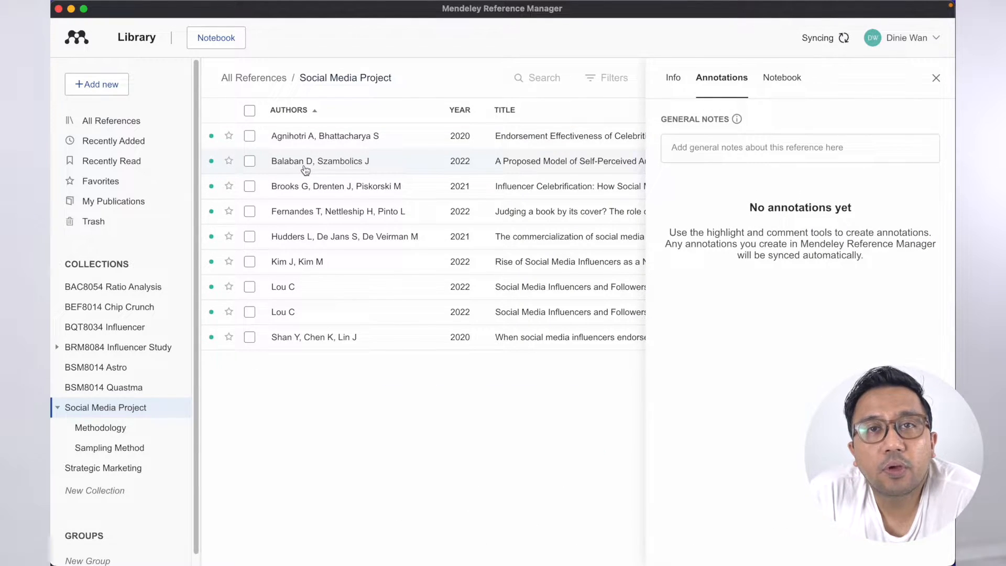
- File the celebrity endorsement and authenticity papers under Methodology and the social media stars review under Sampling Method
left_click_drag(309, 140, 118, 433)
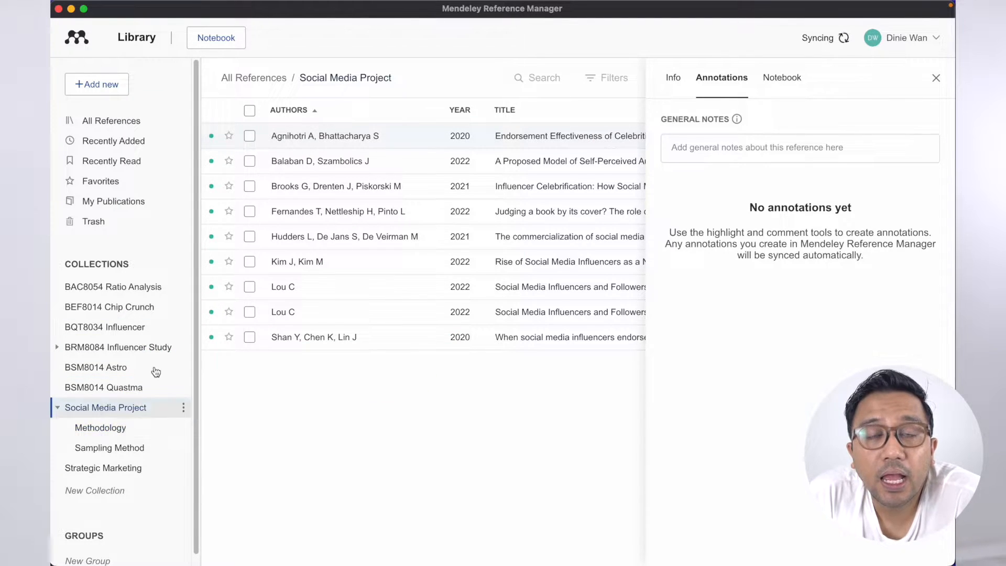
left_click_drag(310, 165, 108, 428)
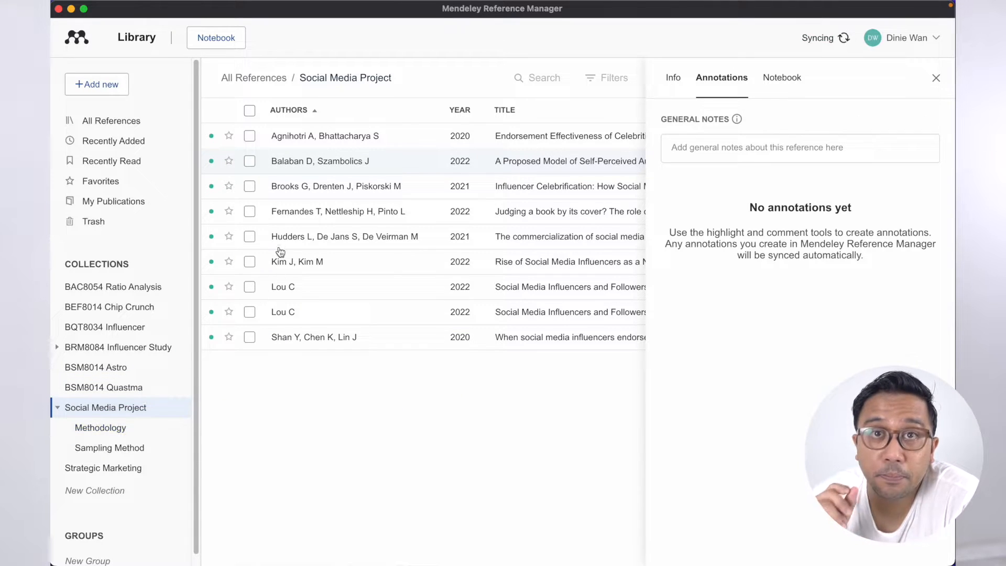
left_click_drag(314, 241, 115, 451)
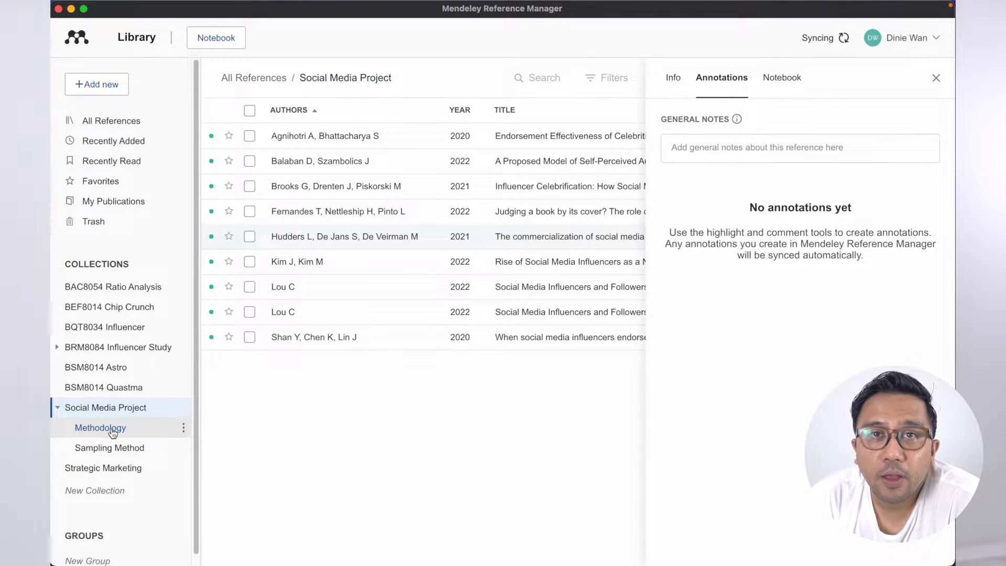
- Check both sub-collections' contents, then open the celebrity endorsement paper for reading
left_click(100, 427)
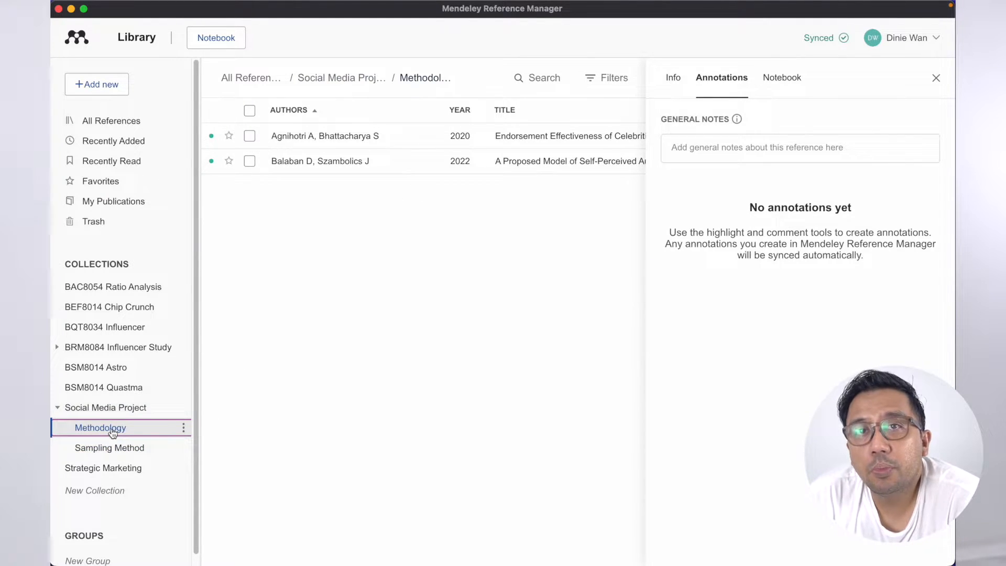
left_click(936, 79)
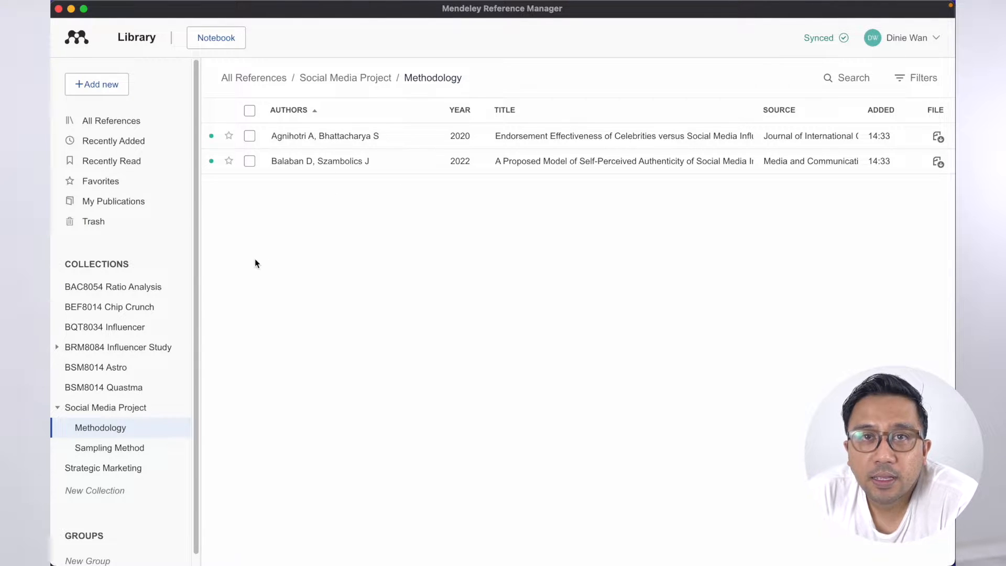
left_click(107, 448)
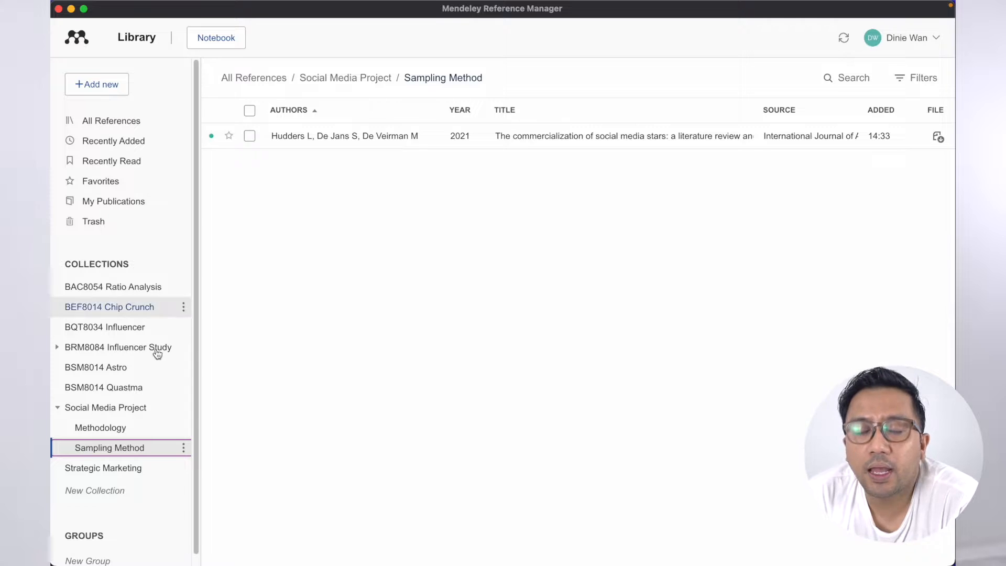
left_click(120, 428)
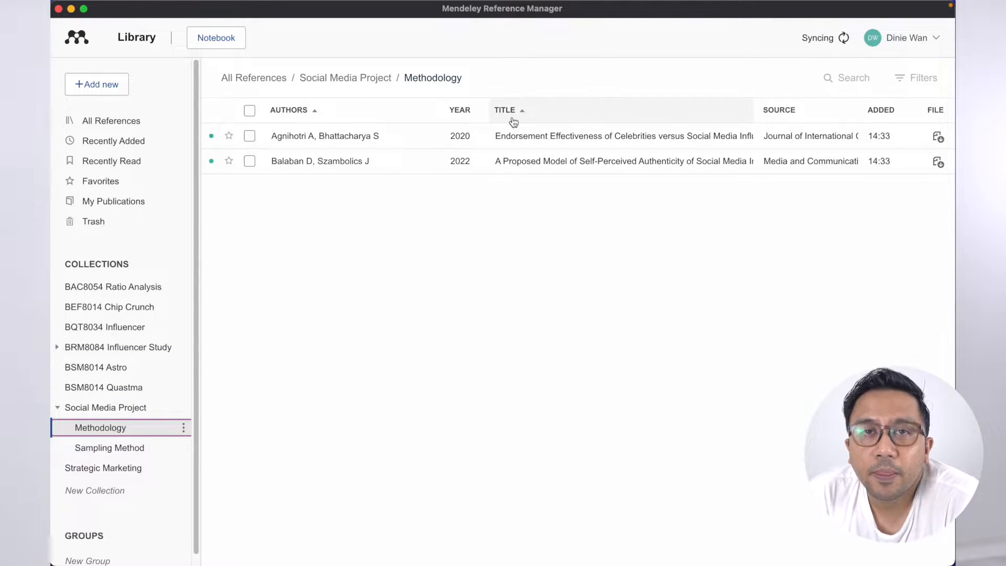
double_click(529, 143)
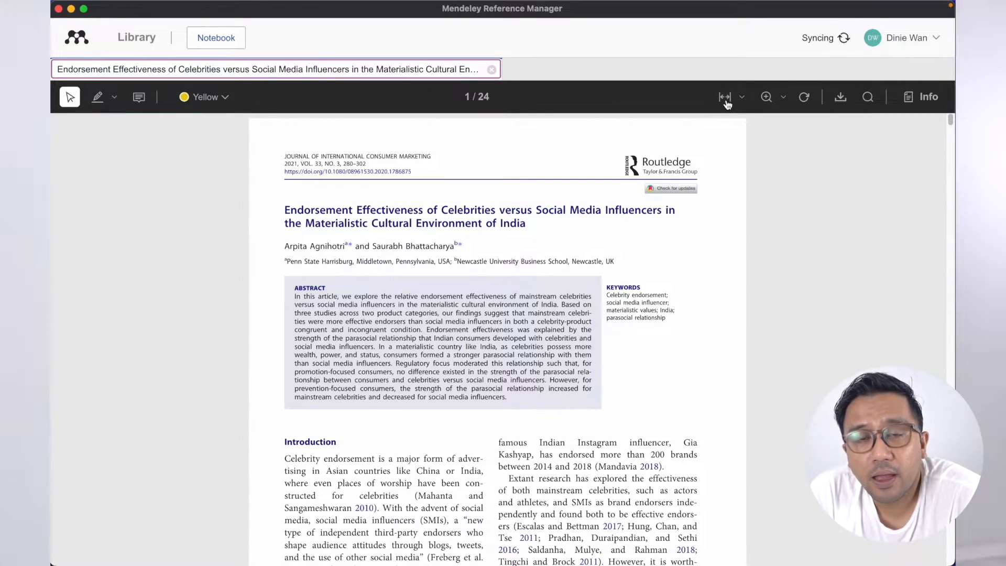
- Highlight the Introduction's opening sentence in yellow and attach an 'Important stats' comment
left_click(724, 97)
scroll(644, 207, "down", 10)
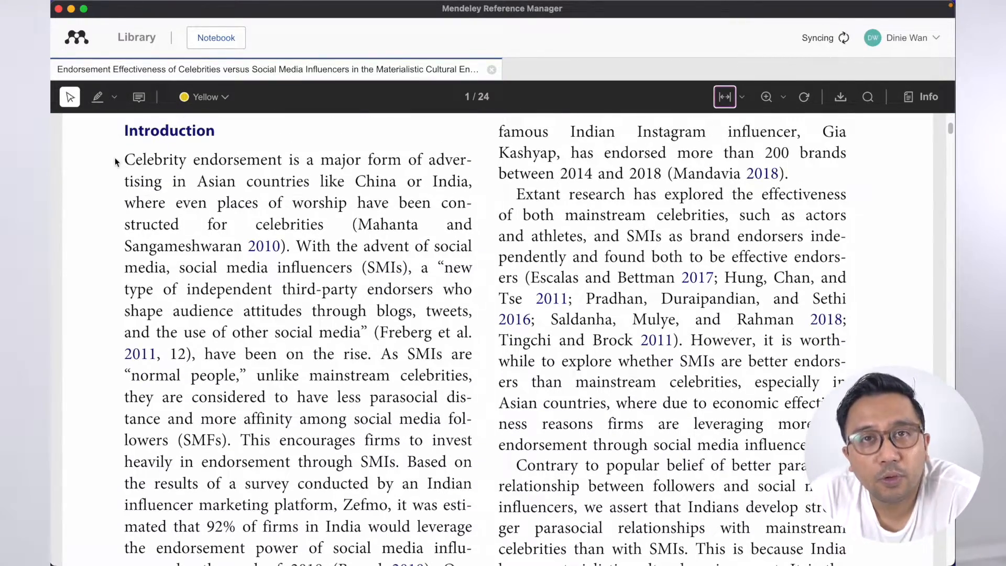
left_click_drag(124, 159, 333, 220)
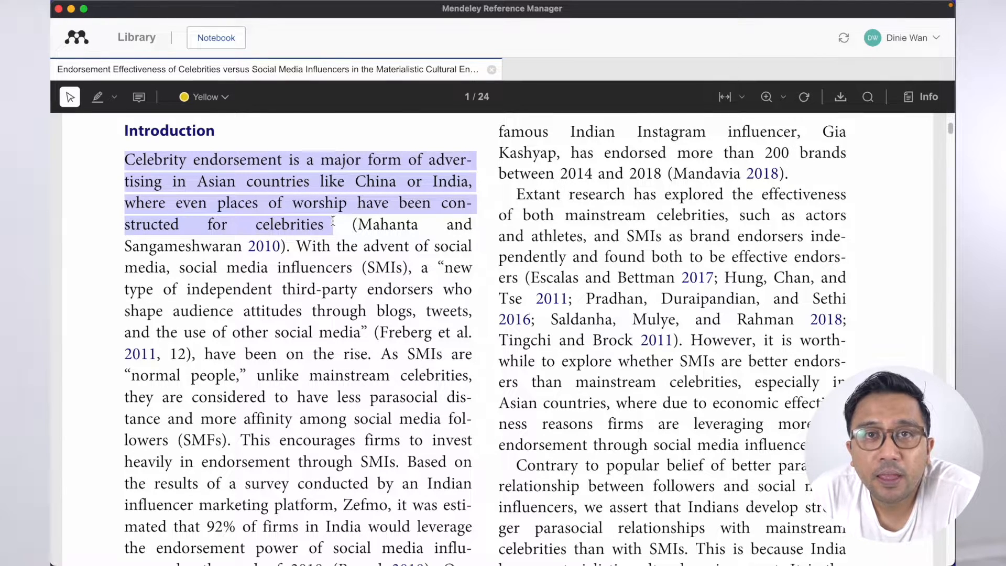
left_click(357, 250)
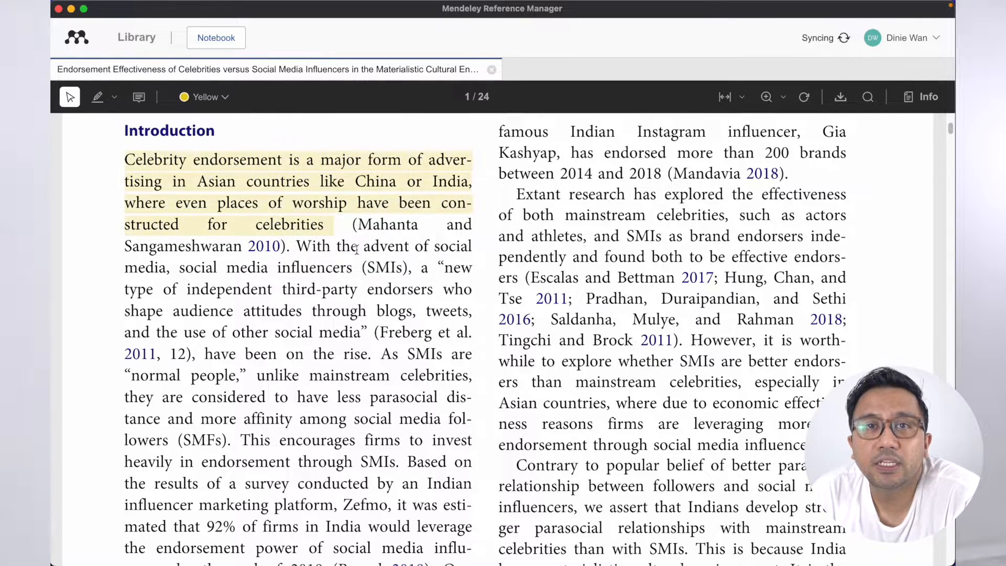
left_click(277, 190)
left_click(310, 210)
left_click(277, 234)
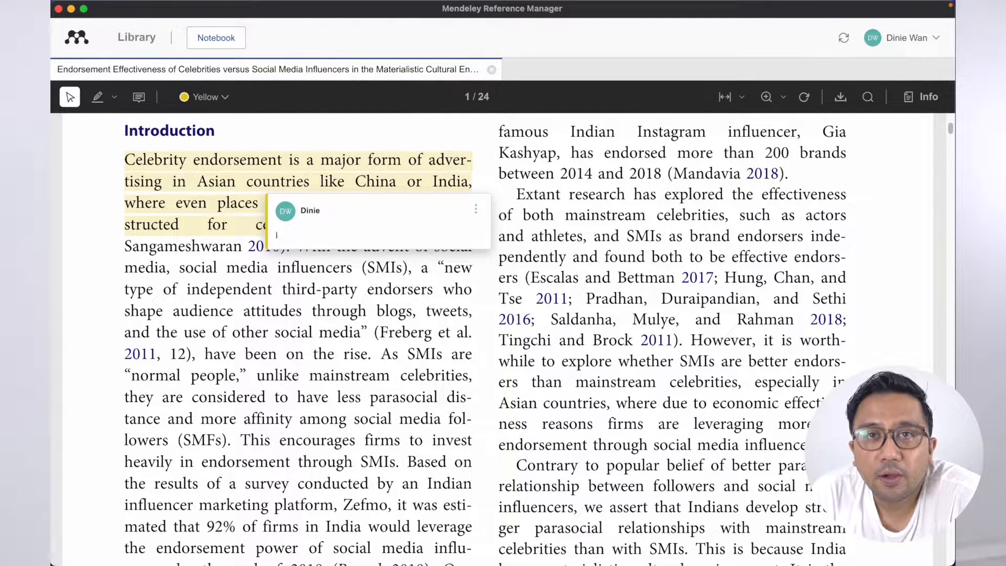
key("Return")
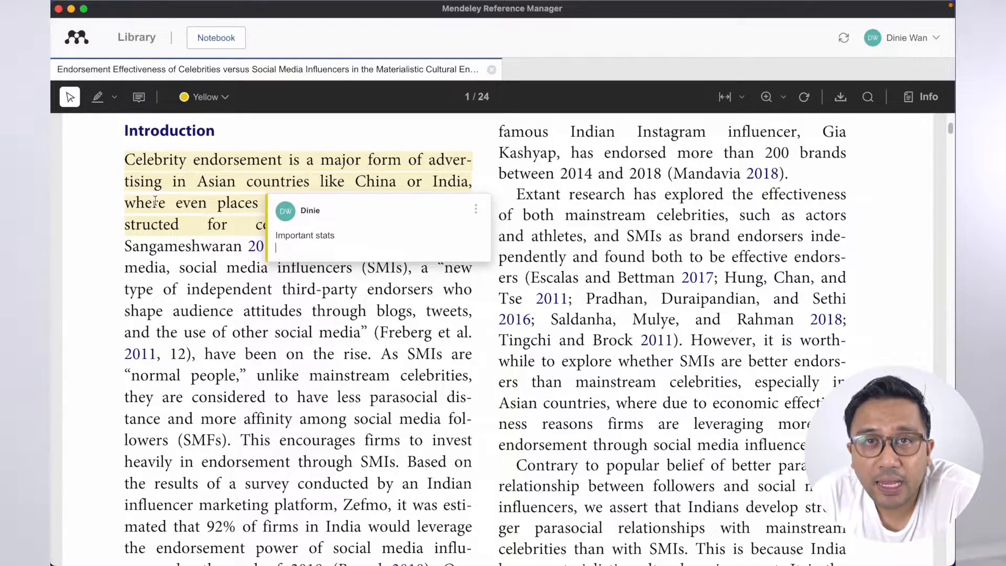
key("BackSpace")
left_click(479, 254)
left_click(304, 182)
left_click(504, 214)
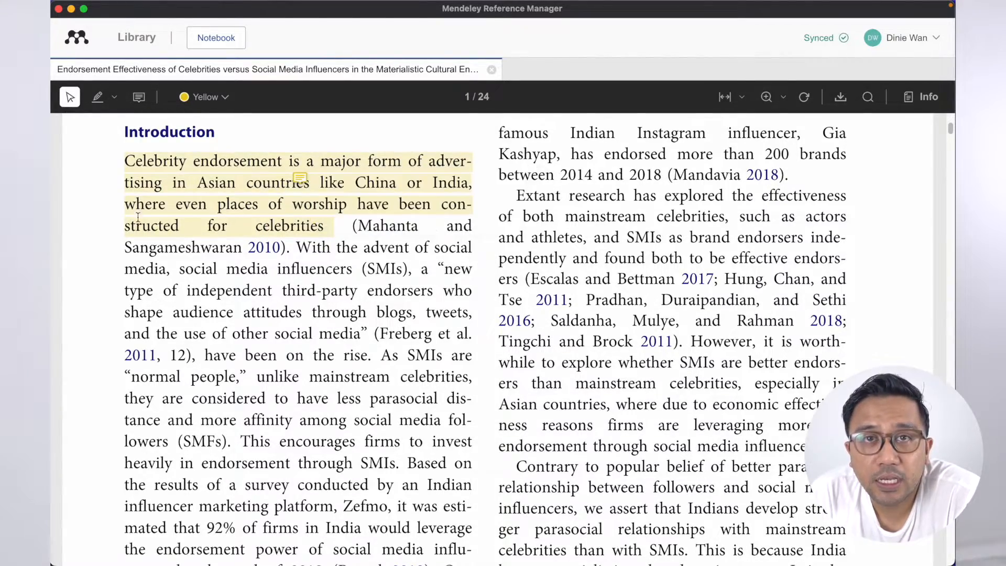
- Add a 'study 1 model' comment on the Model 1 figure
scroll(508, 241, "down", 20)
scroll(512, 252, "down", 20)
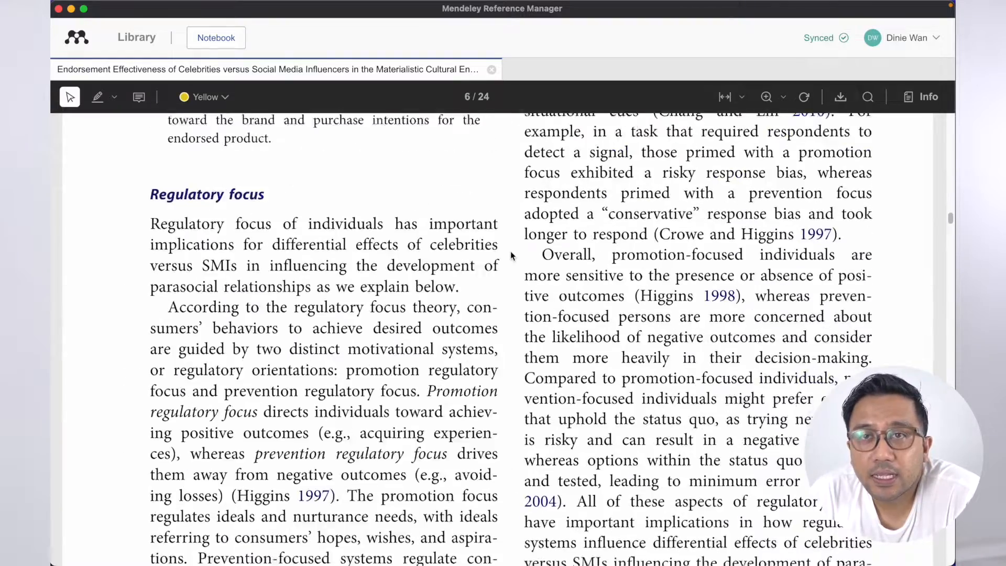
scroll(512, 256, "down", 10)
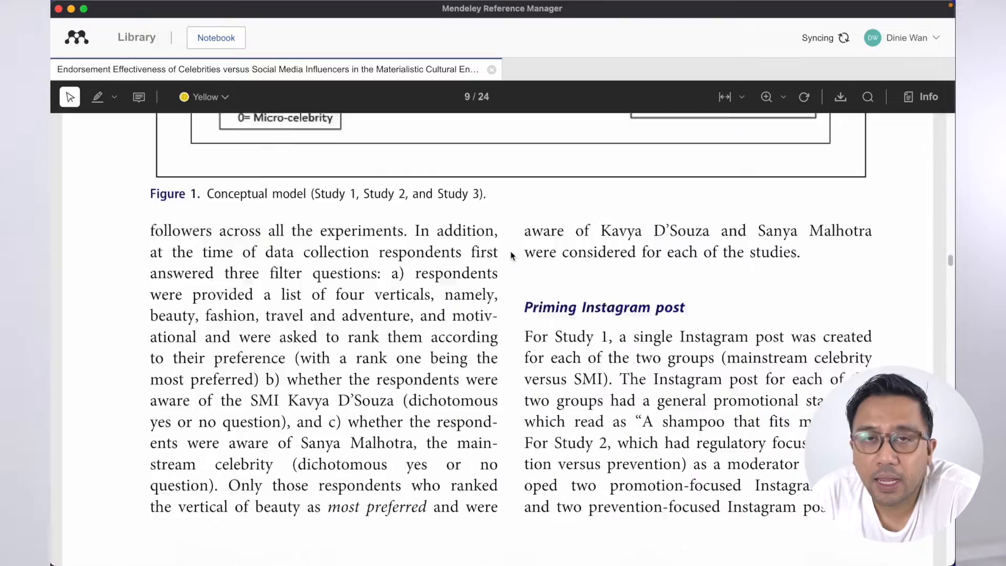
left_click(139, 97)
left_click(497, 258)
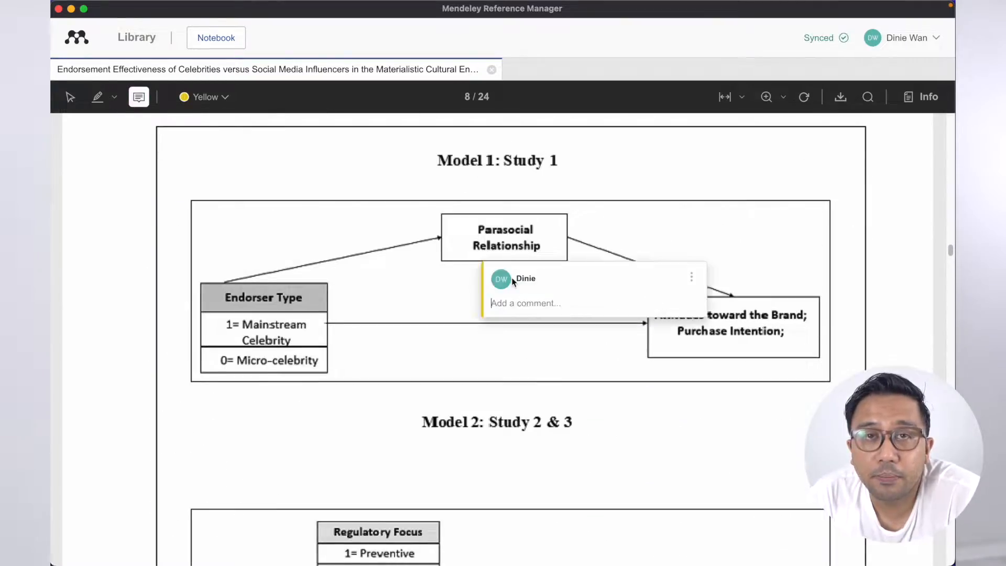
left_click(731, 227)
- Add a 'Manipulation checks for results' comment beside Manipulation checks, then close the paper
scroll(491, 328, "down", 15)
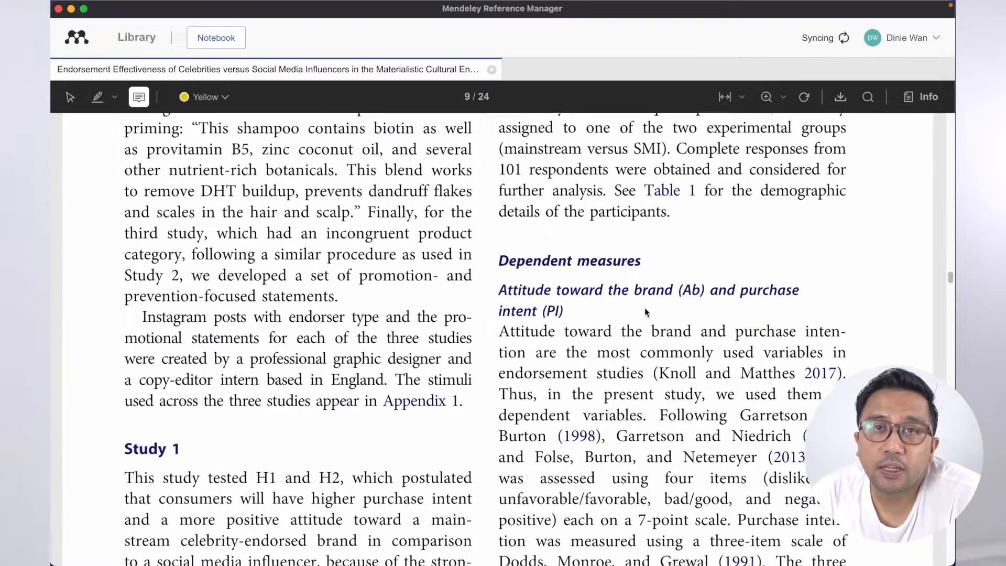
scroll(644, 311, "down", 15)
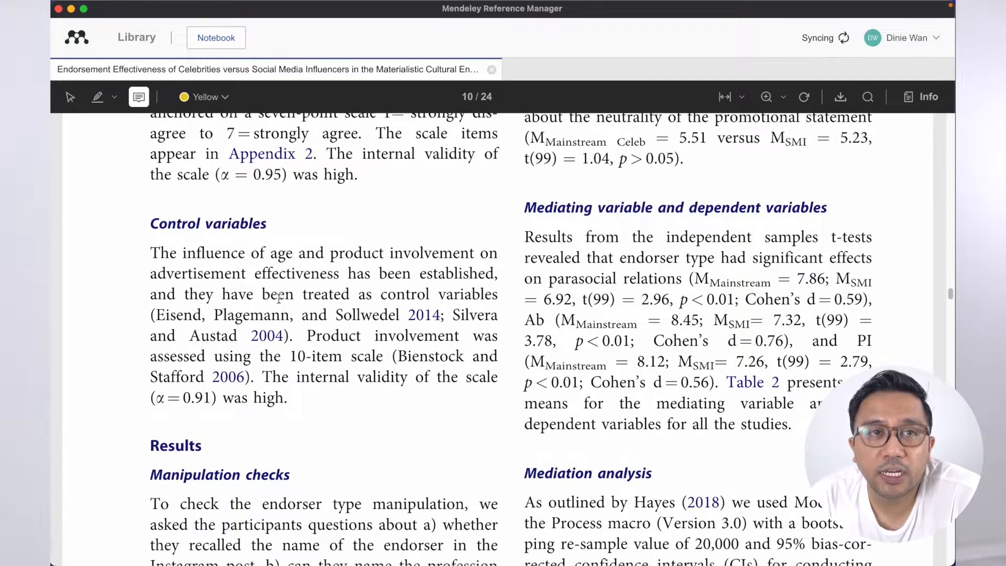
scroll(324, 303, "down", 15)
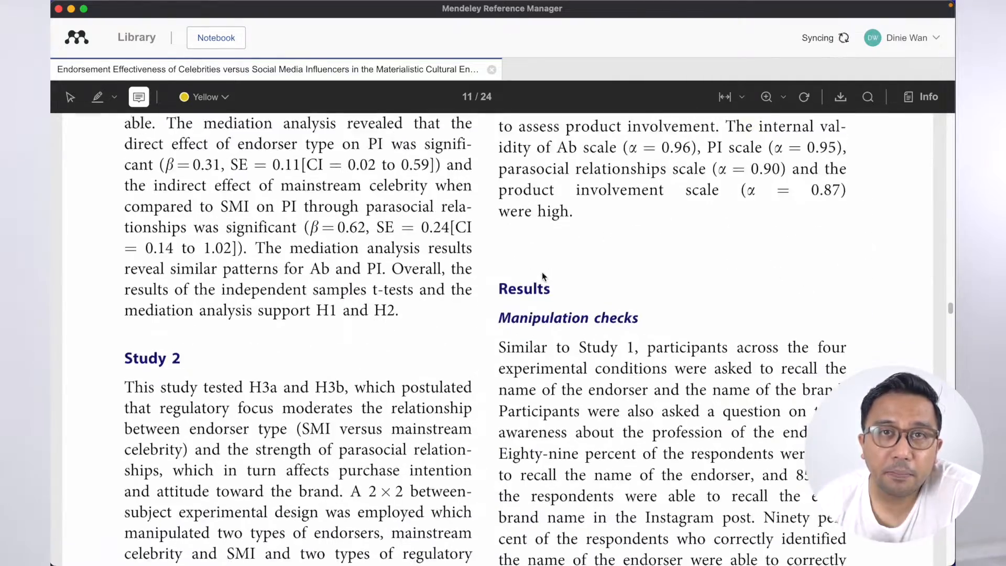
scroll(541, 272, "up", 1)
left_click(637, 195)
type("Manipulation checks for results")
key("Return")
left_click(759, 315)
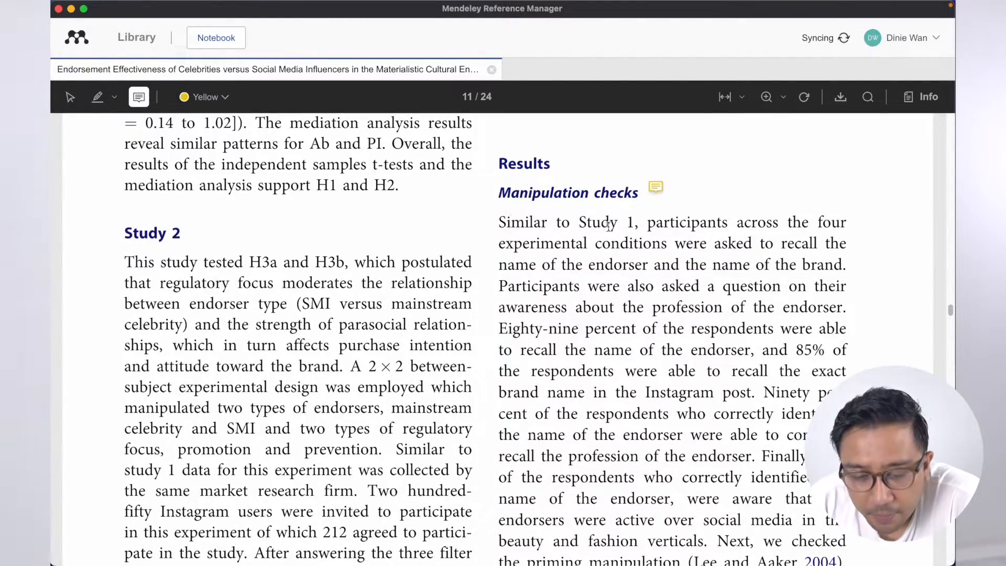
scroll(528, 239, "up", 20)
scroll(528, 231, "up", 15)
left_click(491, 69)
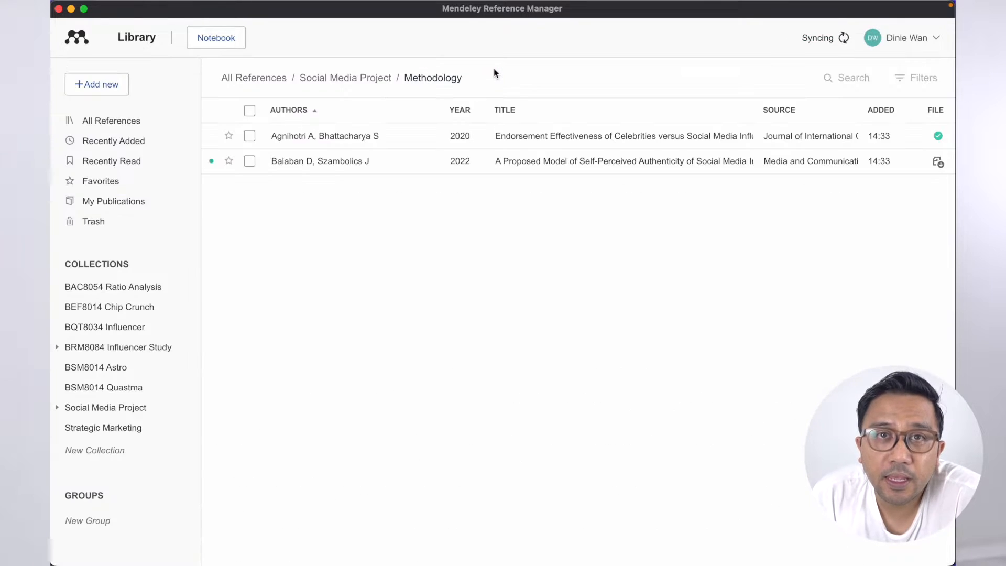
- Select the Endorsement Effectiveness paper and view its Info and Annotations panels
left_click(539, 139)
left_click(673, 80)
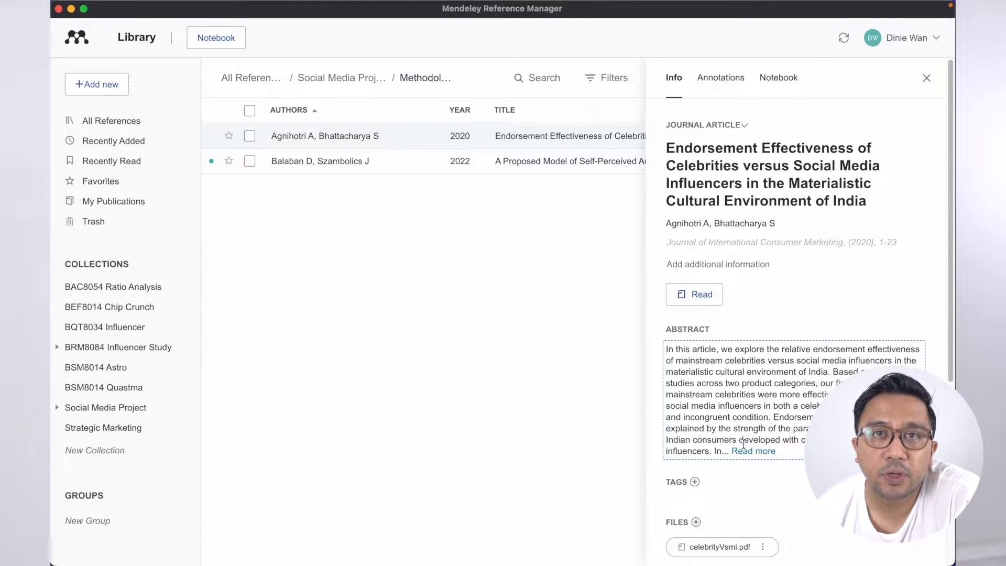
left_click(724, 79)
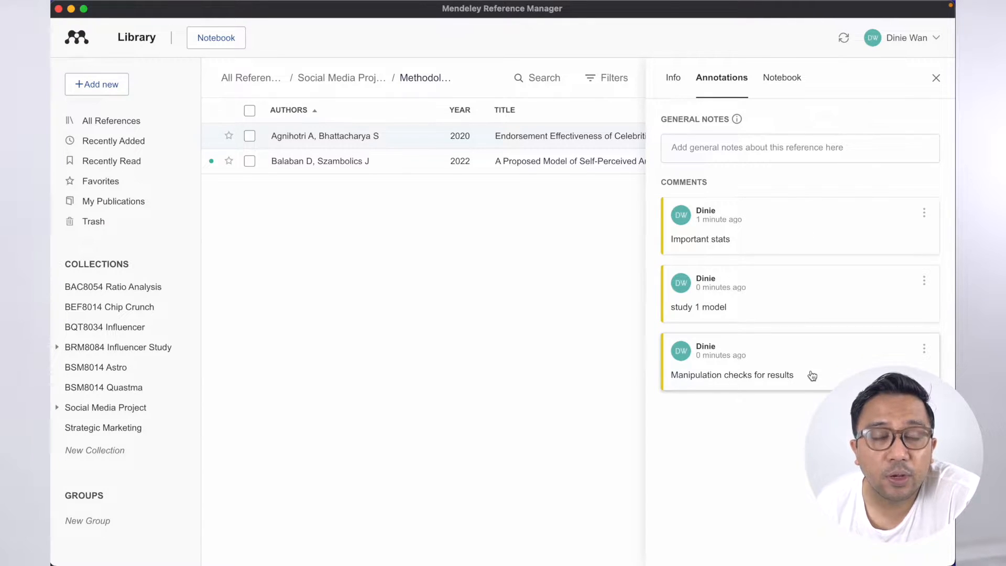
- Jump to the study 1 model, Manipulation checks for results and Important stats comments in the PDF
left_click(737, 309)
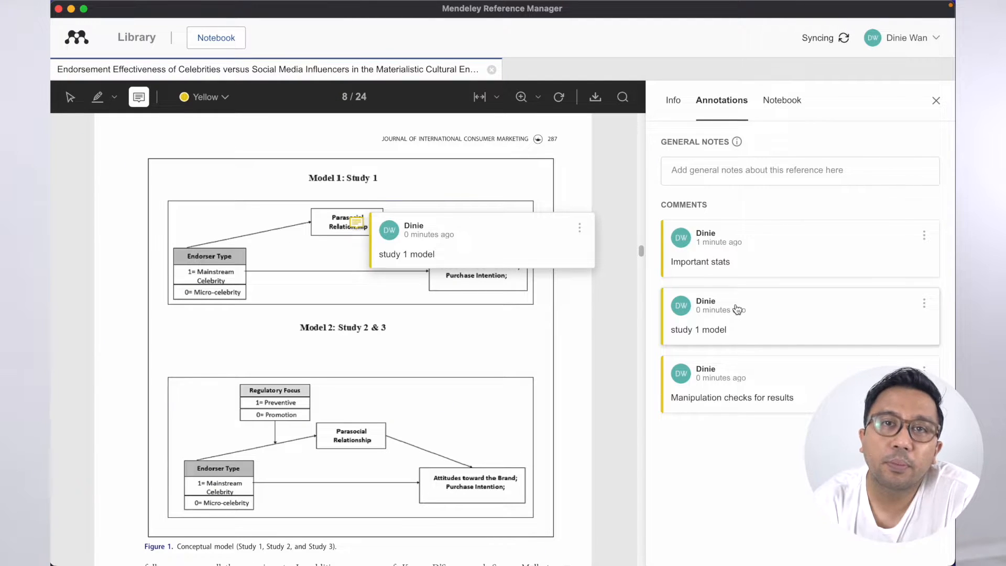
left_click(705, 403)
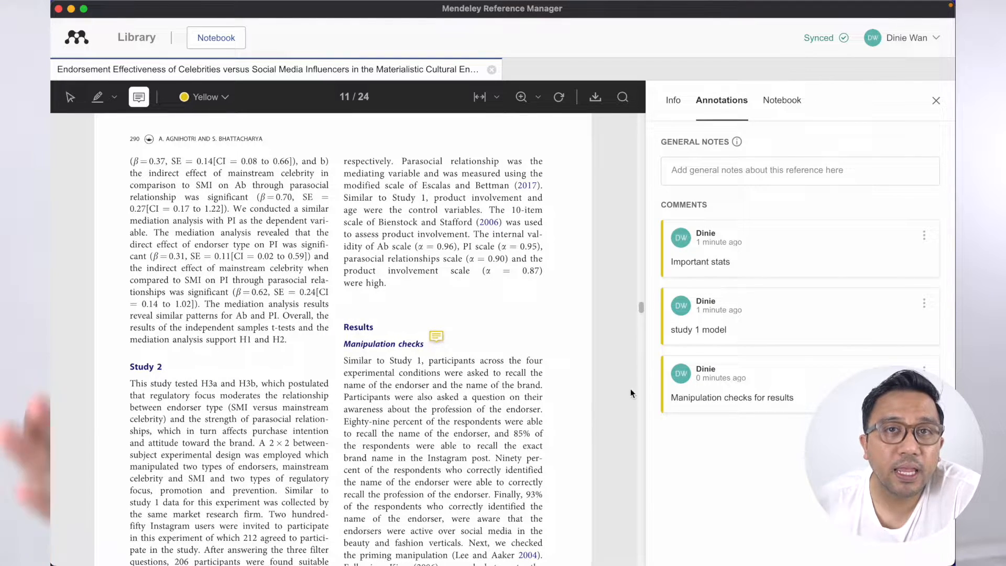
left_click(742, 254)
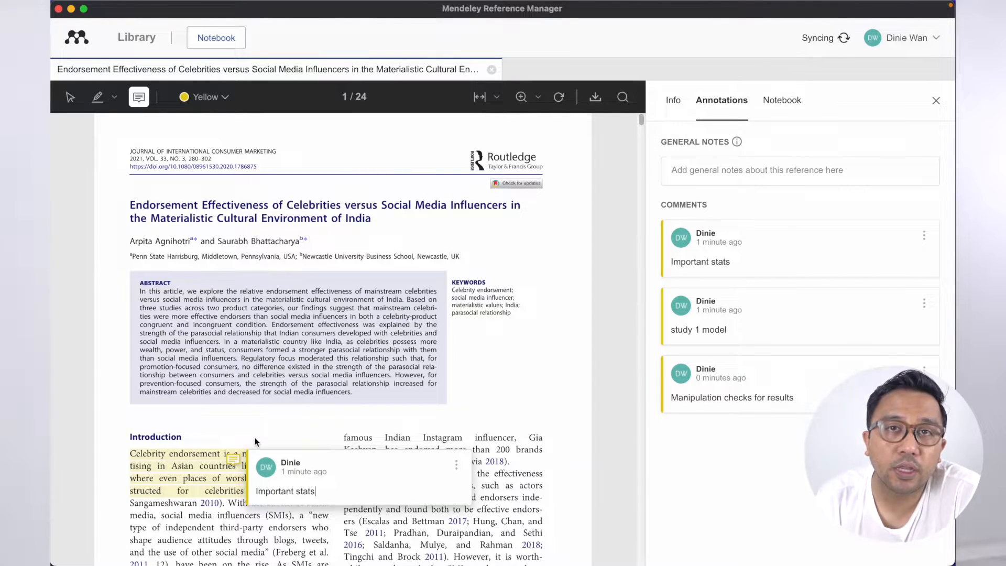
scroll(258, 425, "down", 3)
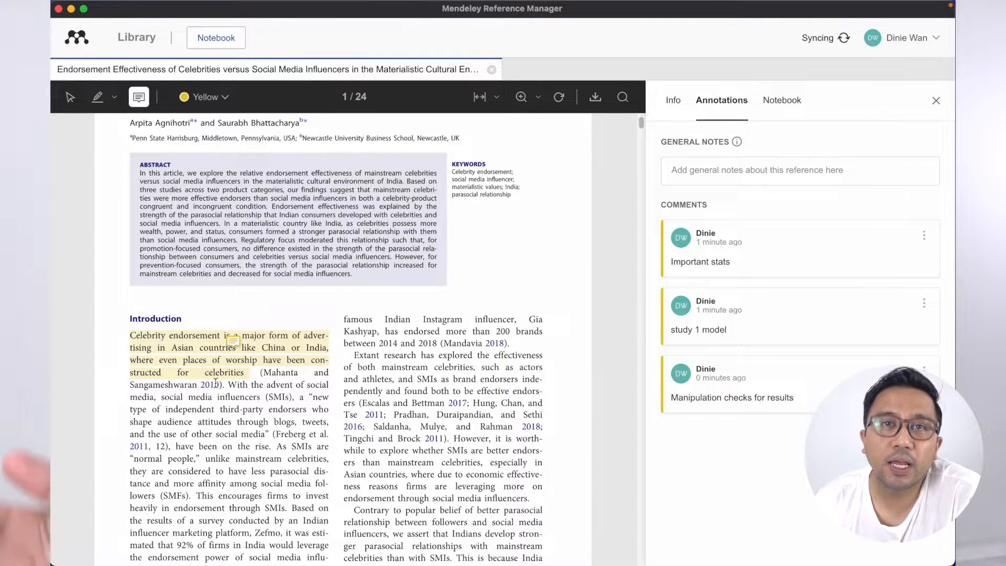
- Write a general note for the paper ending 'and influencers are different!'
left_click(692, 170)
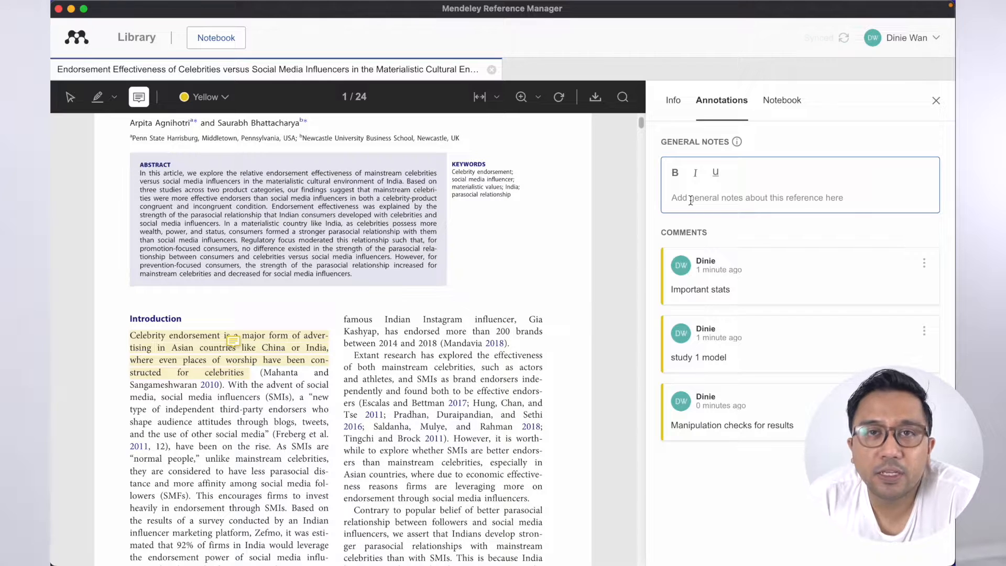
type("Th")
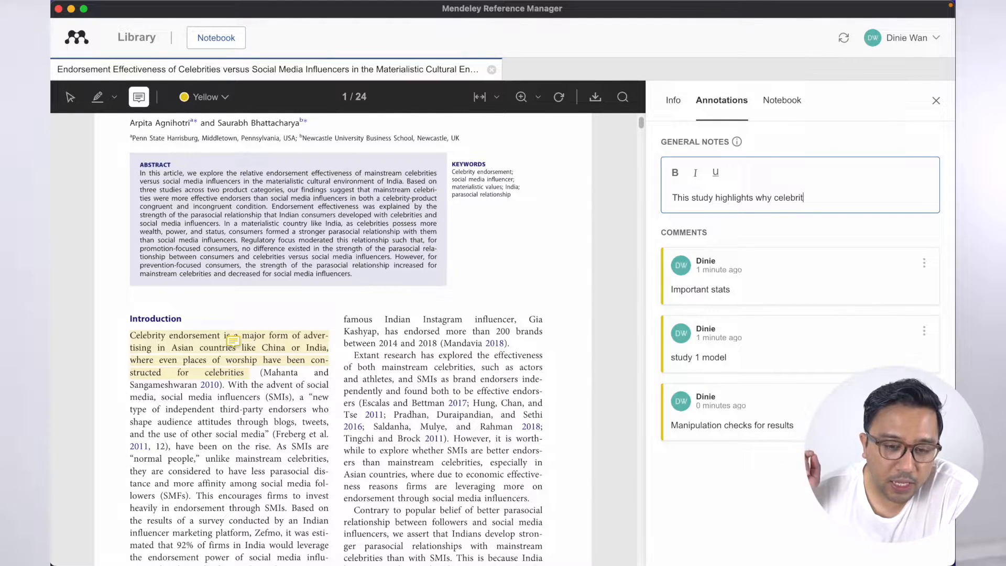
type("es ")
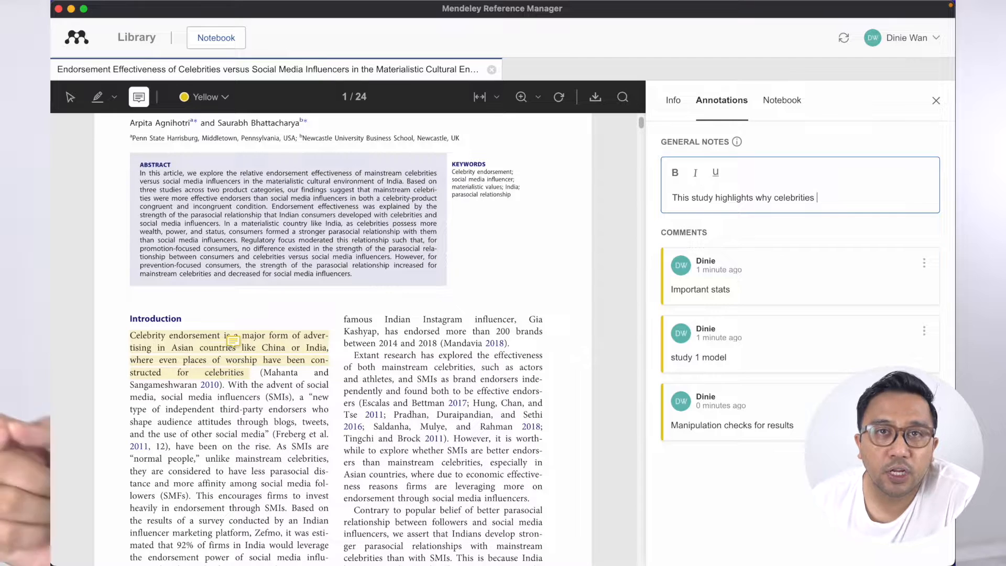
type("and influencers are")
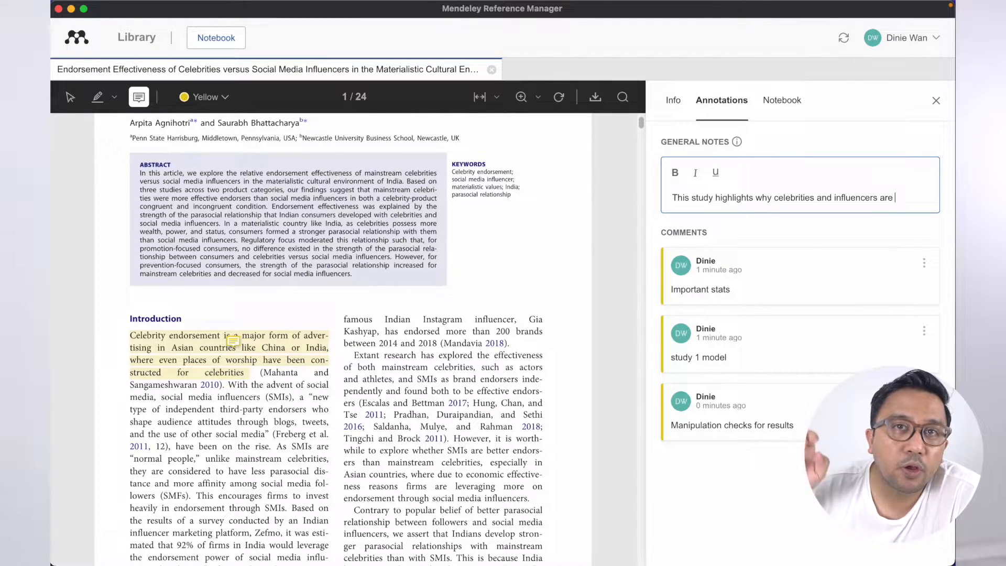
type(" different!")
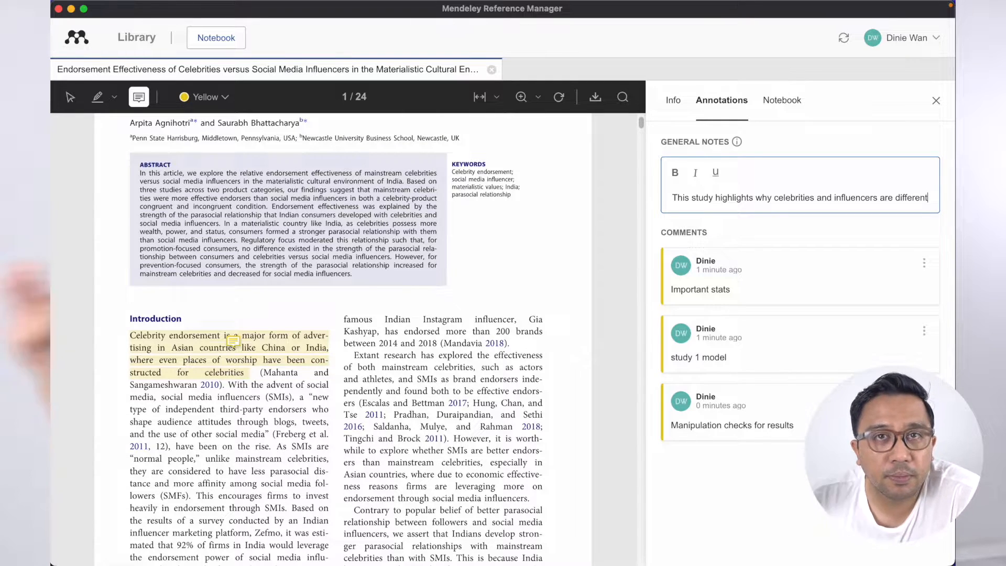
left_click(746, 234)
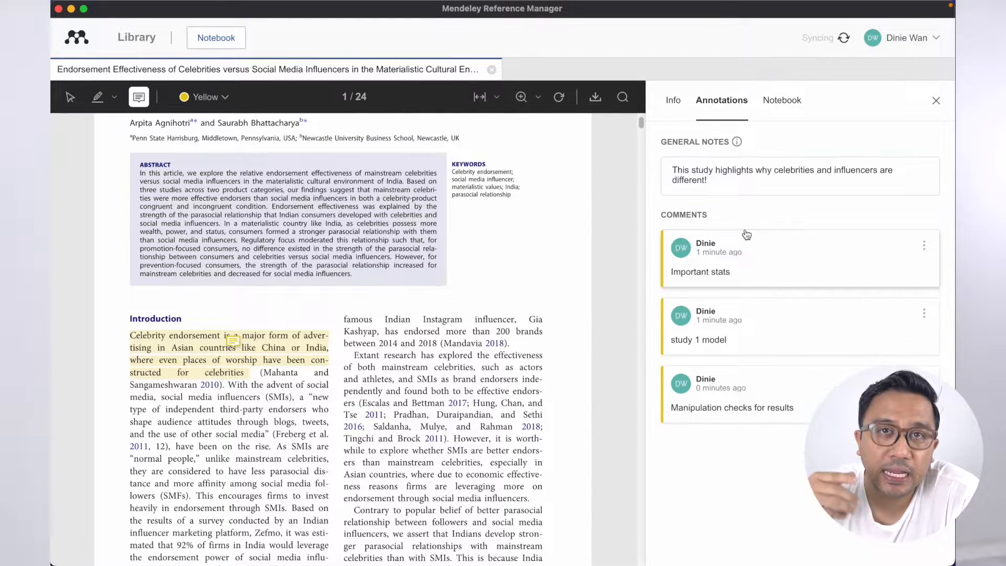
- Add the lines 'useful approach to sampling' and 'can copy method' to the general notes and save them
left_click(716, 184)
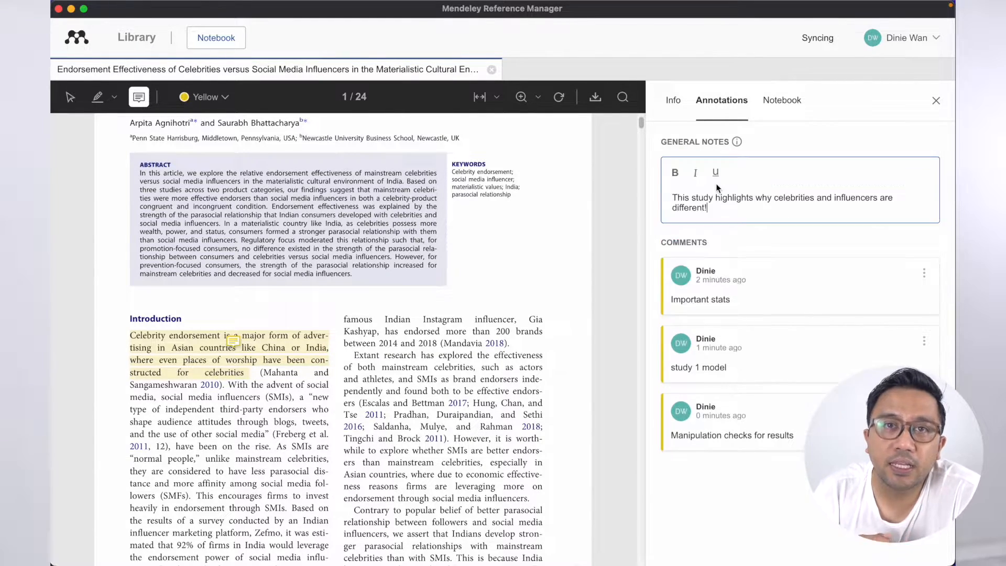
key("Return")
type("useful approach to samp")
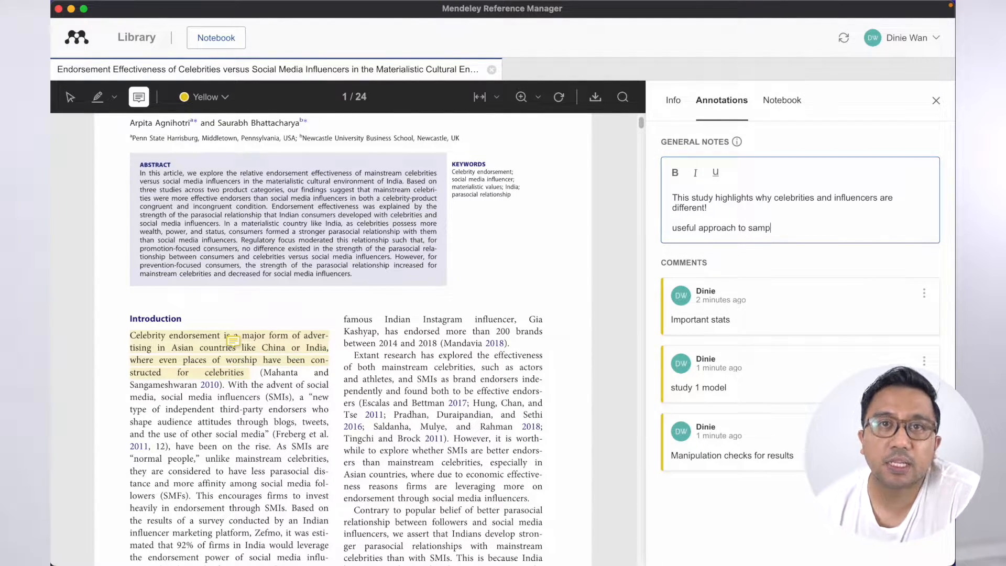
key("Return")
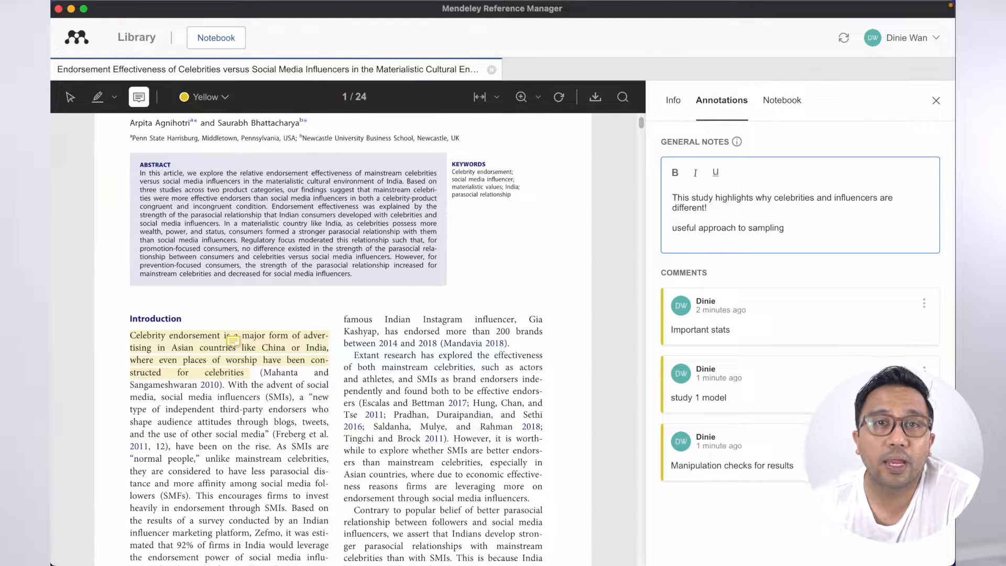
key("Return")
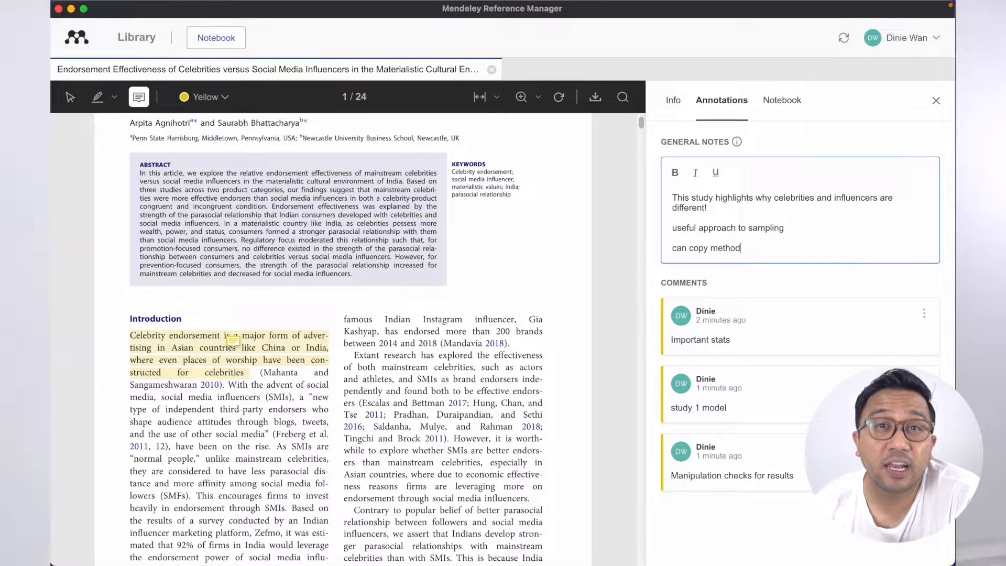
key("Return")
left_click(793, 283)
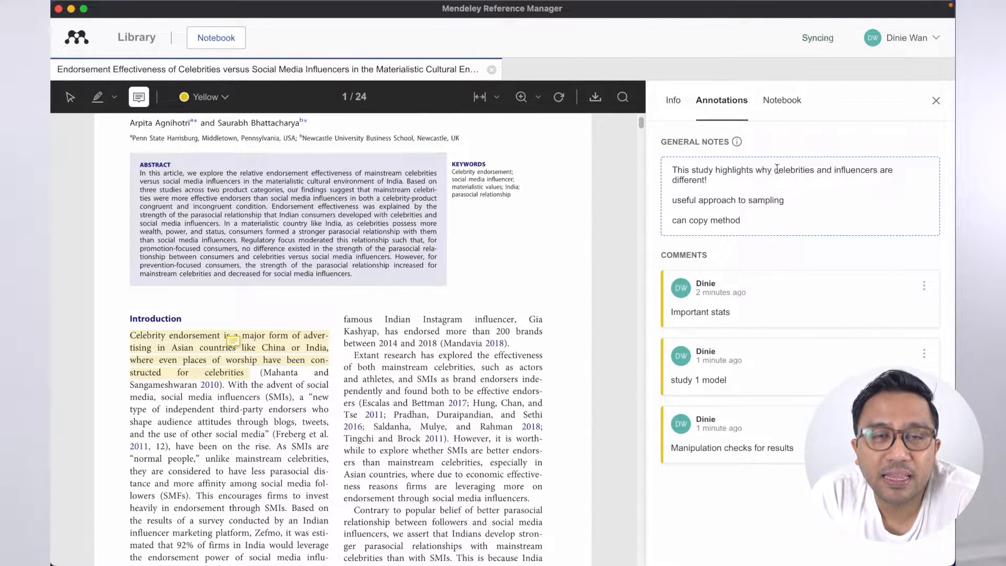
- Close the paper and compare the notes and annotations of the Balaban and Agnihotri papers
left_click(491, 71)
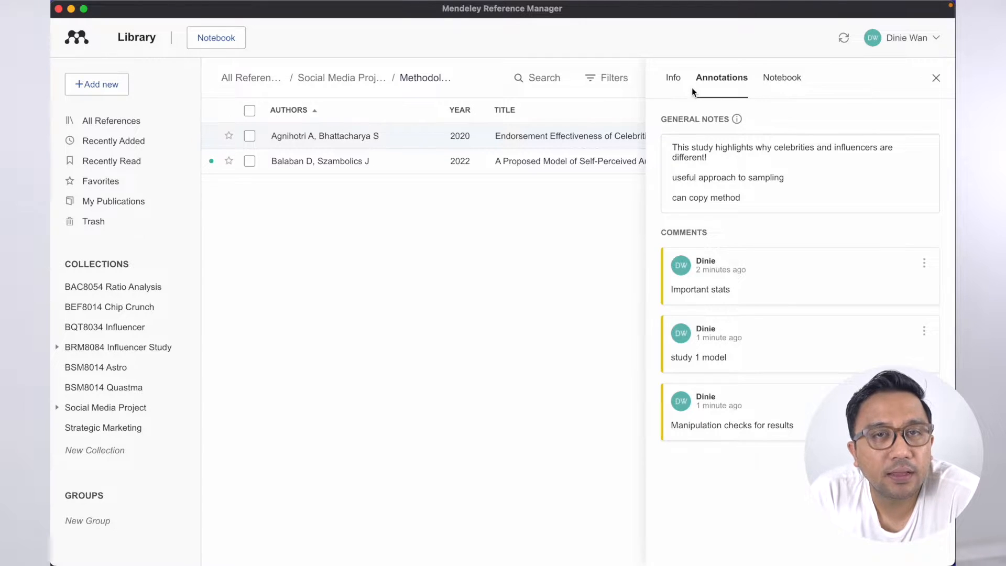
left_click(936, 79)
left_click(582, 163)
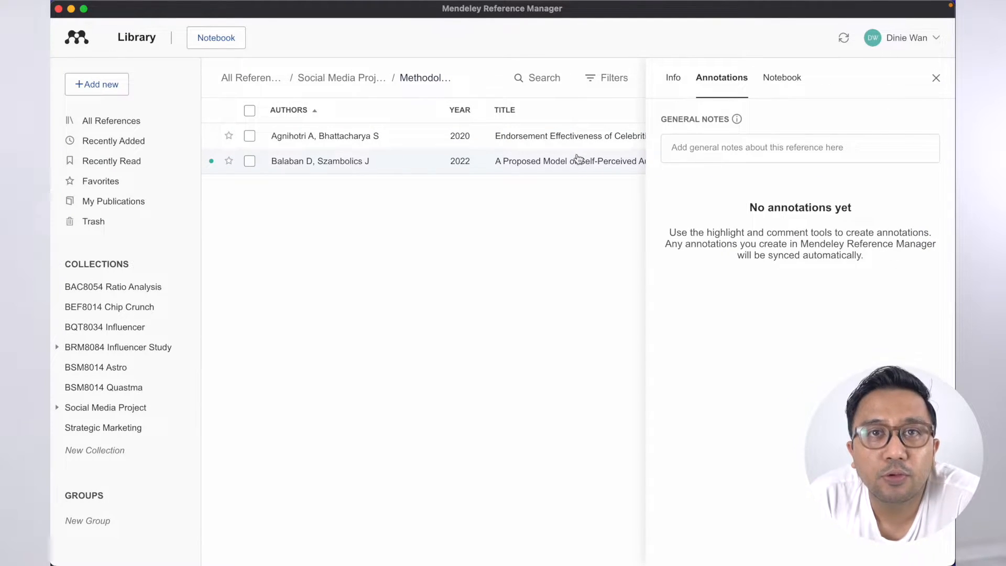
left_click(569, 143)
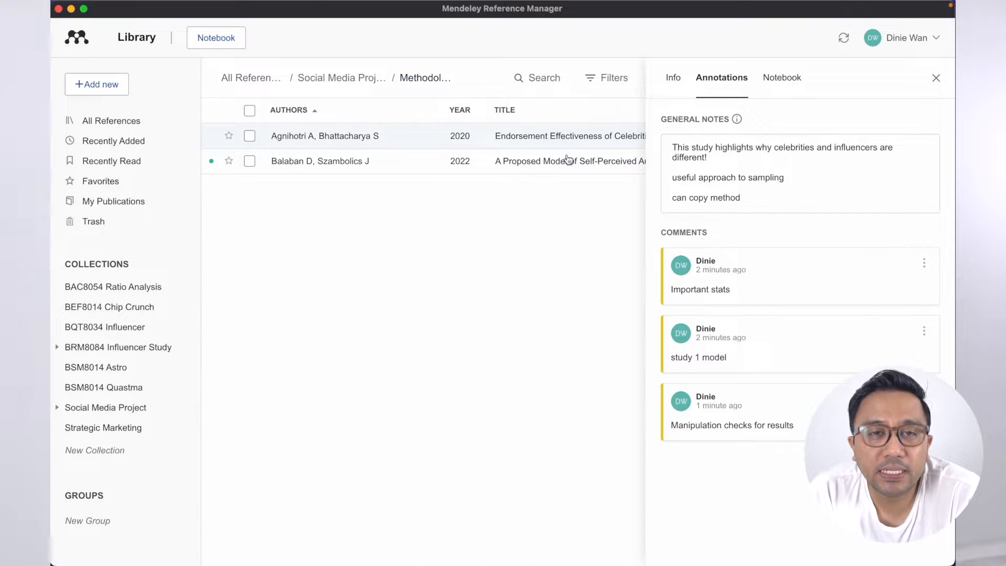
left_click(568, 156)
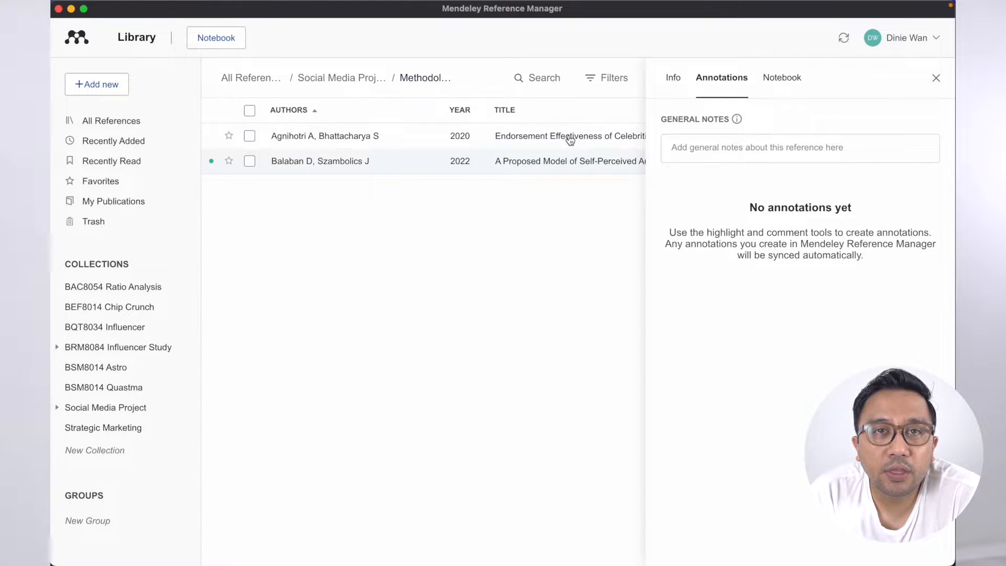
left_click(570, 139)
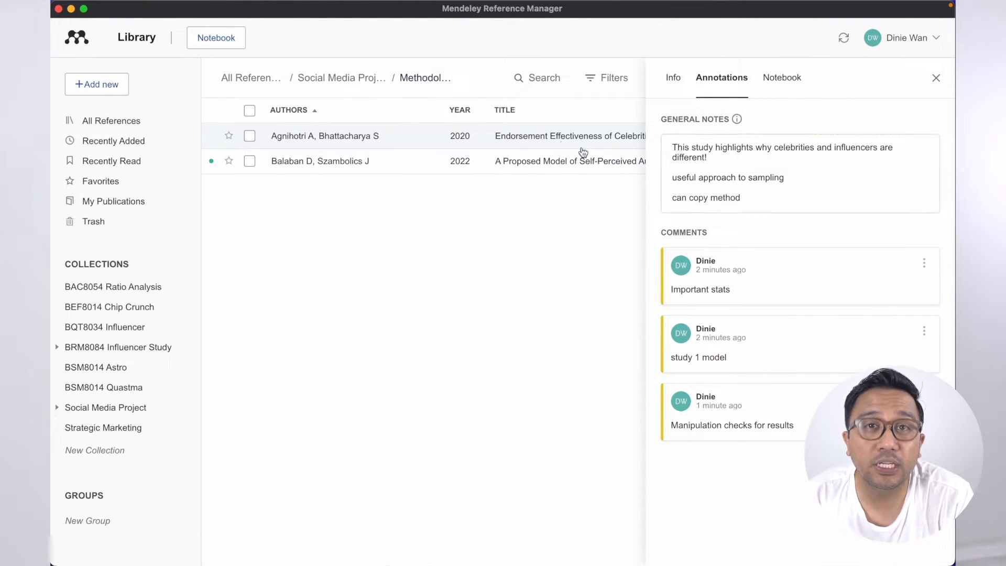
- In the Social Media Project collection, view the Balaban paper, then the Brooks paper's bibliographic details
left_click(107, 407)
left_click(331, 162)
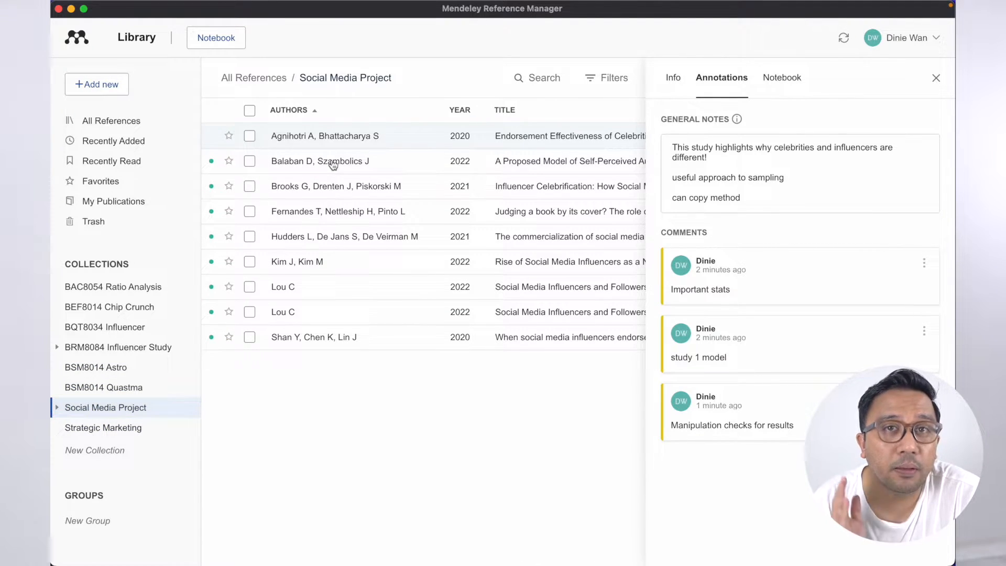
left_click(331, 185)
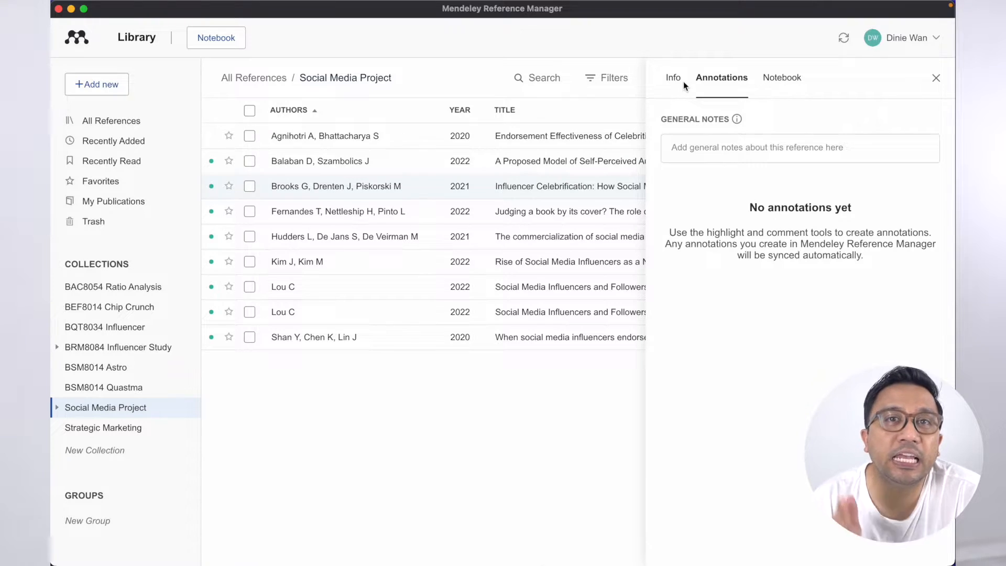
left_click(677, 80)
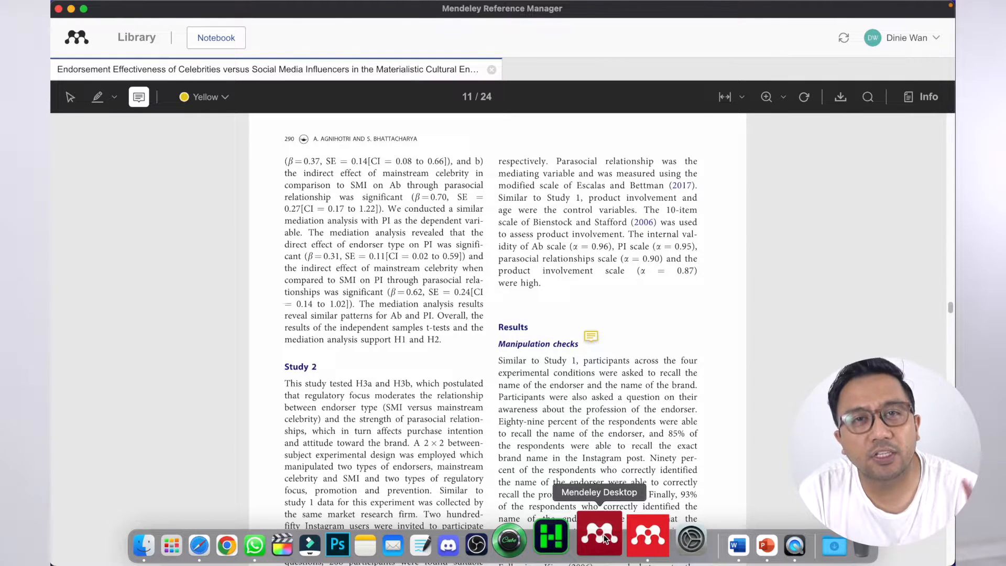
- Launch Mendeley Desktop, show the Social Media Project folder, and check the Tools menu's MS Word Plugin entry
left_click(604, 538)
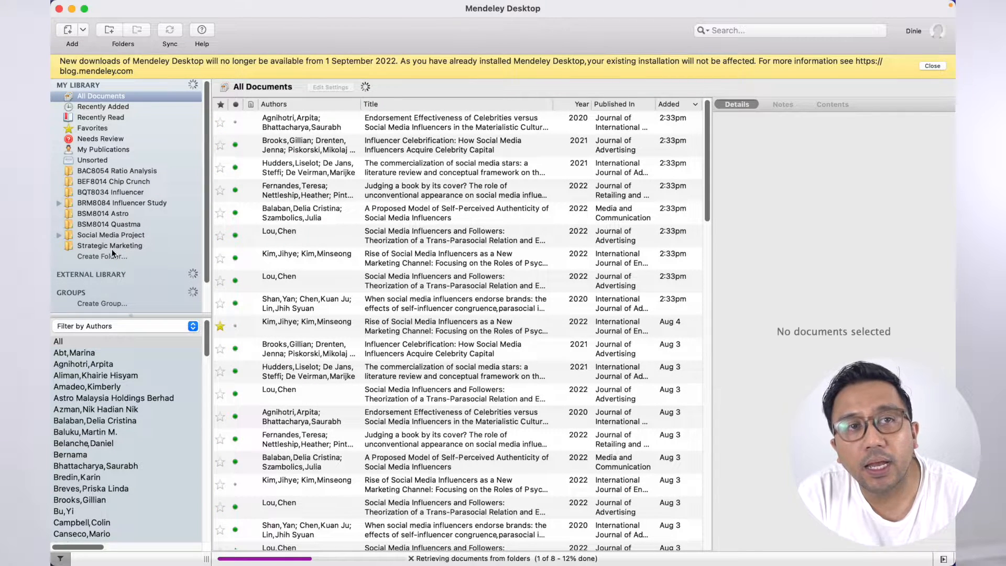
left_click(114, 235)
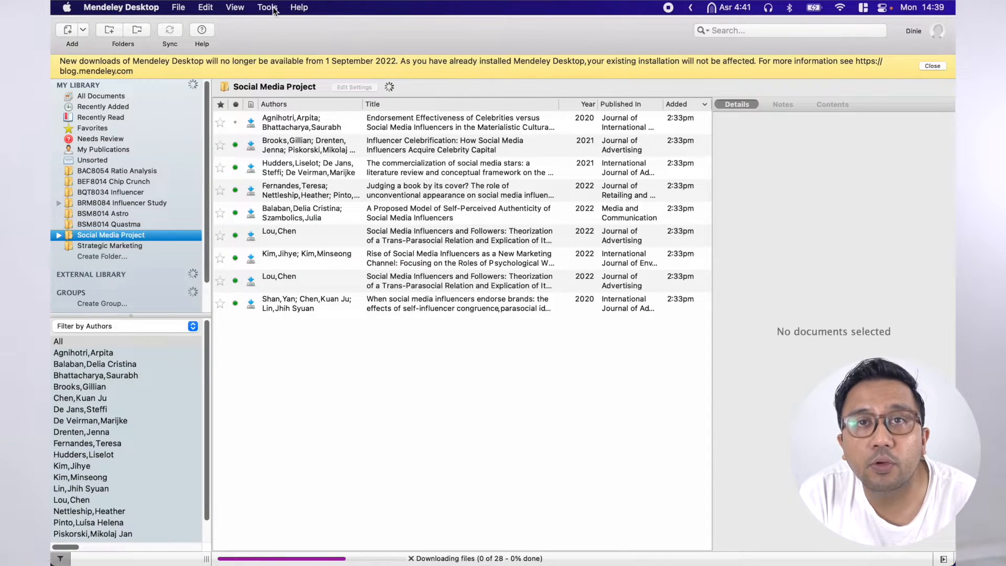
left_click(269, 8)
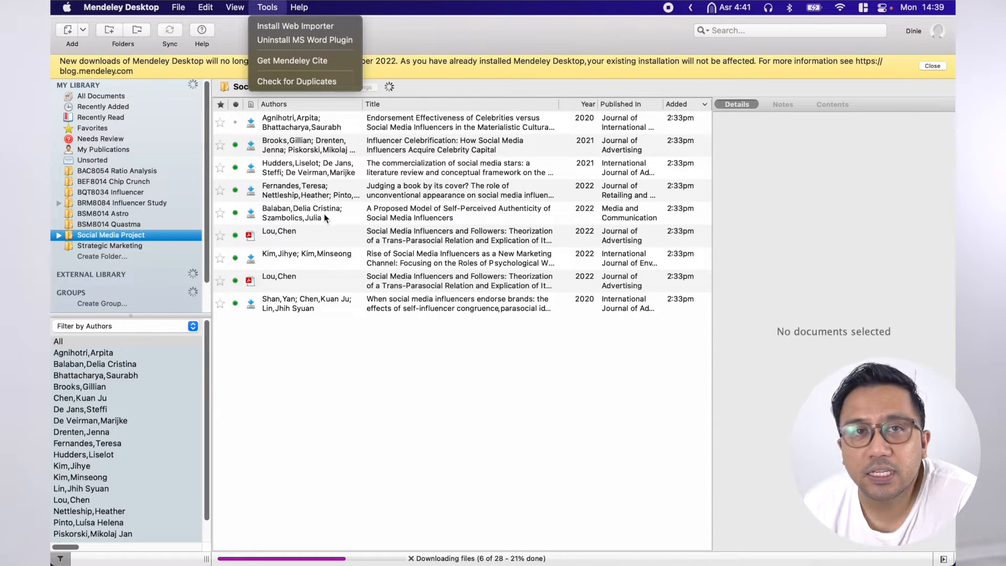
left_click(403, 491)
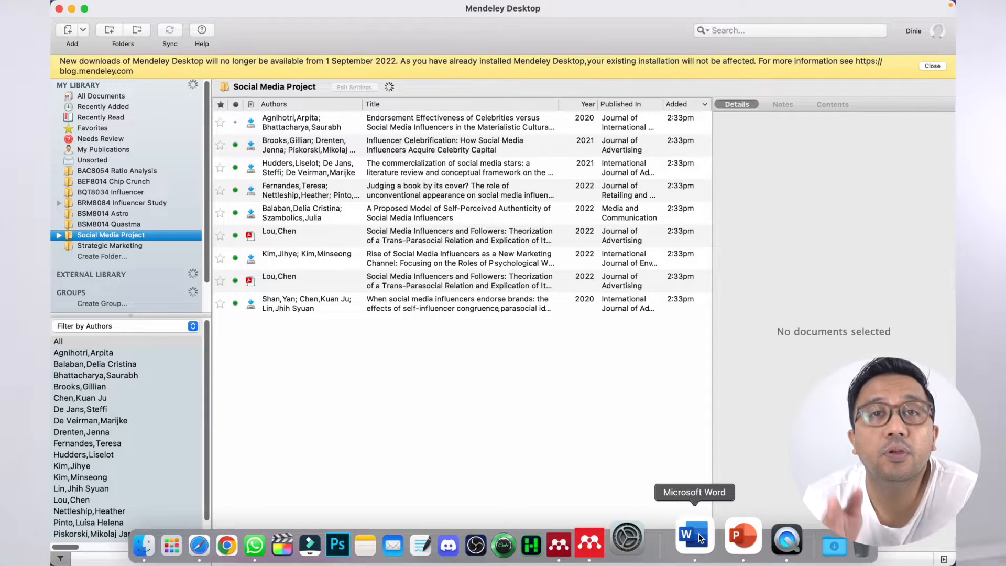
- Launch Microsoft Word from the Dock
right_click(699, 534)
mouse_move(718, 440)
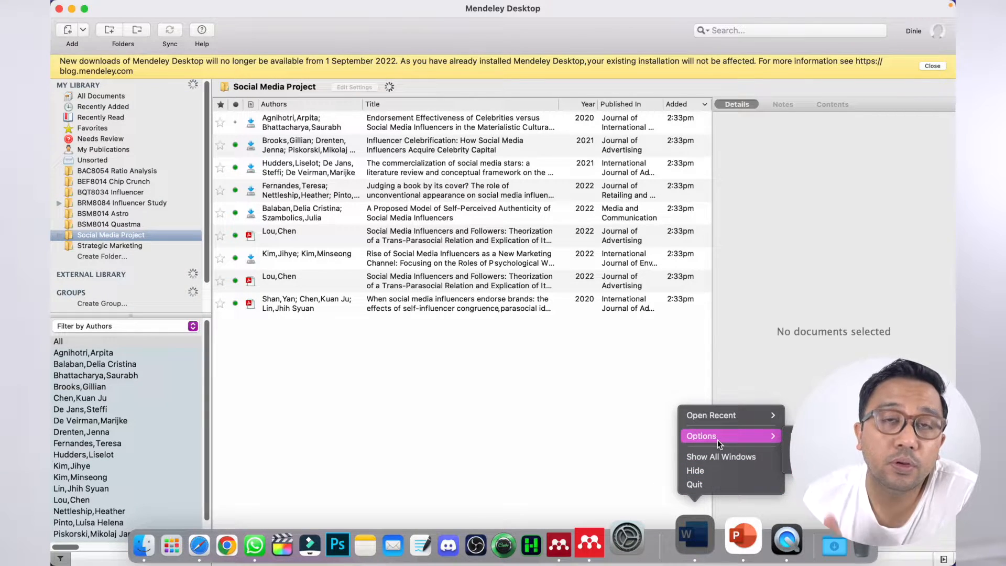
left_click(691, 531)
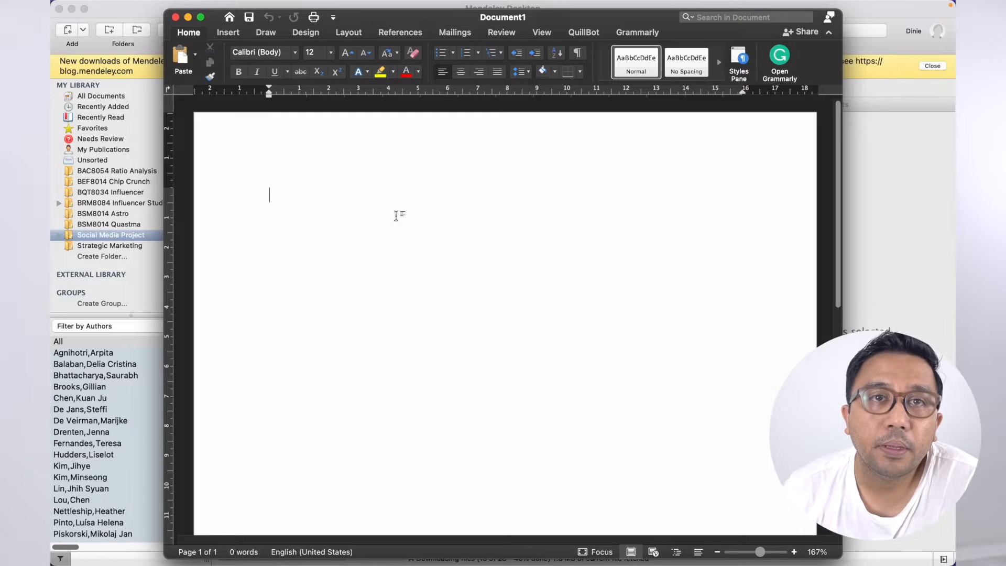
- Type 'This is my social media paper.' and 'Info from paper 1' in the blank document
type("This is my social media paper.")
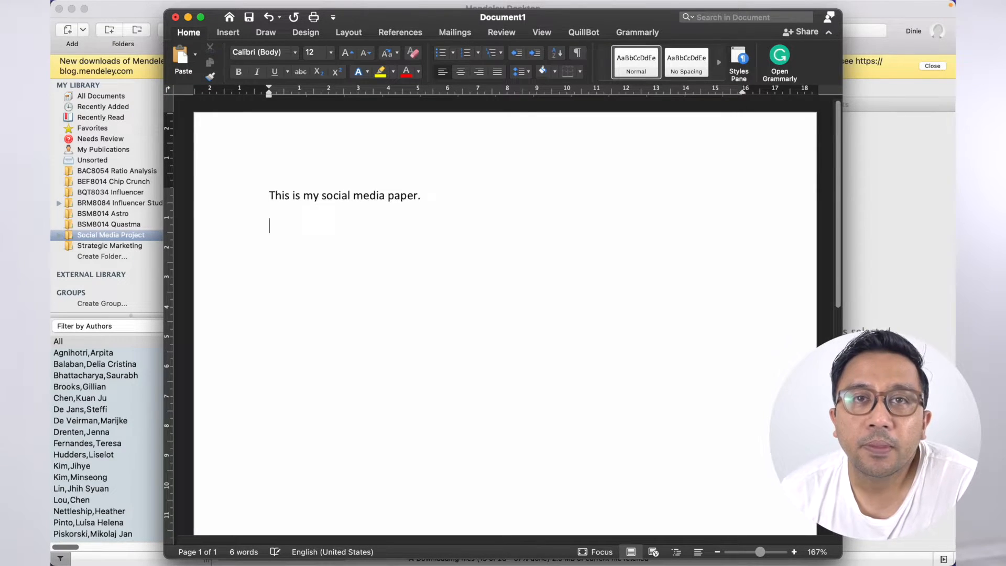
key("BackSpace")
key("BackSpace")
type("fr")
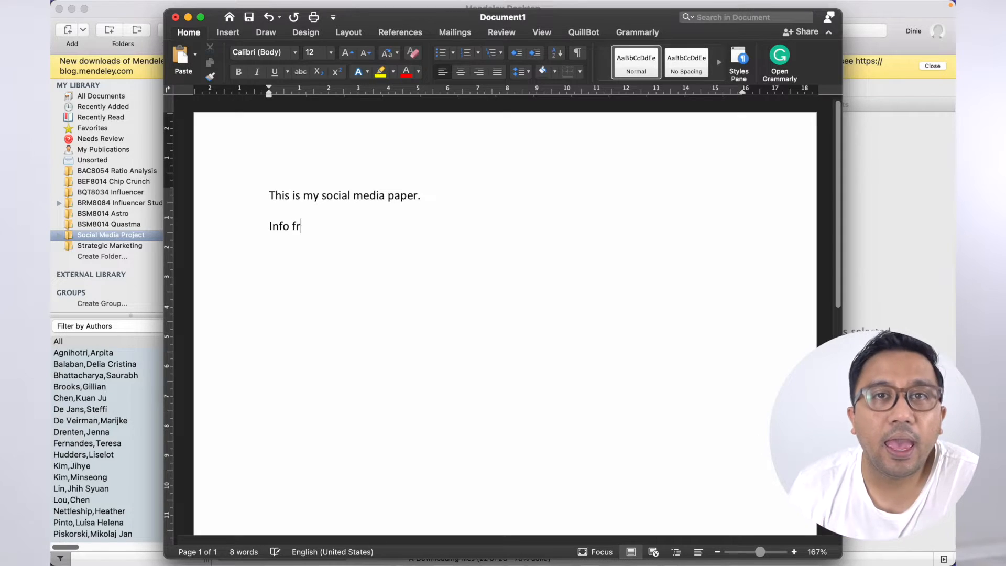
type("om paper 1")
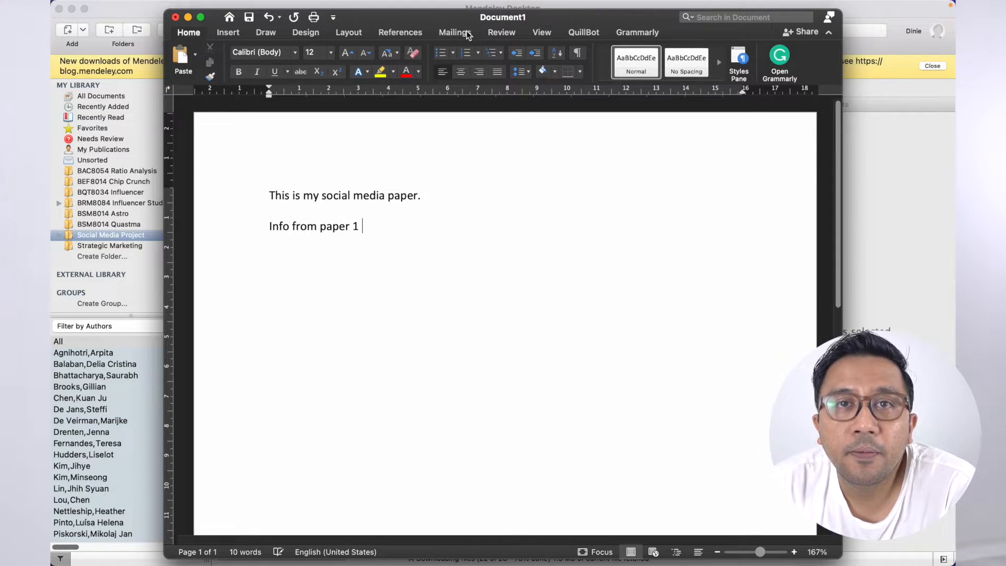
left_click(401, 29)
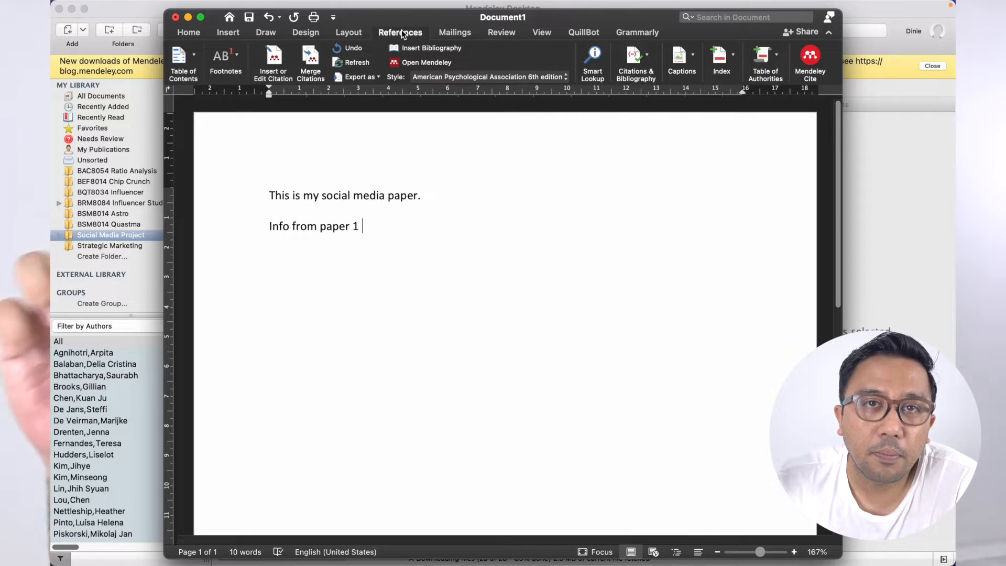
- Search My Library for 'celebrity' and insert the APA citation (Taillon, Mueller, Kowalczyk, & Jones, 2020)
left_click(274, 59)
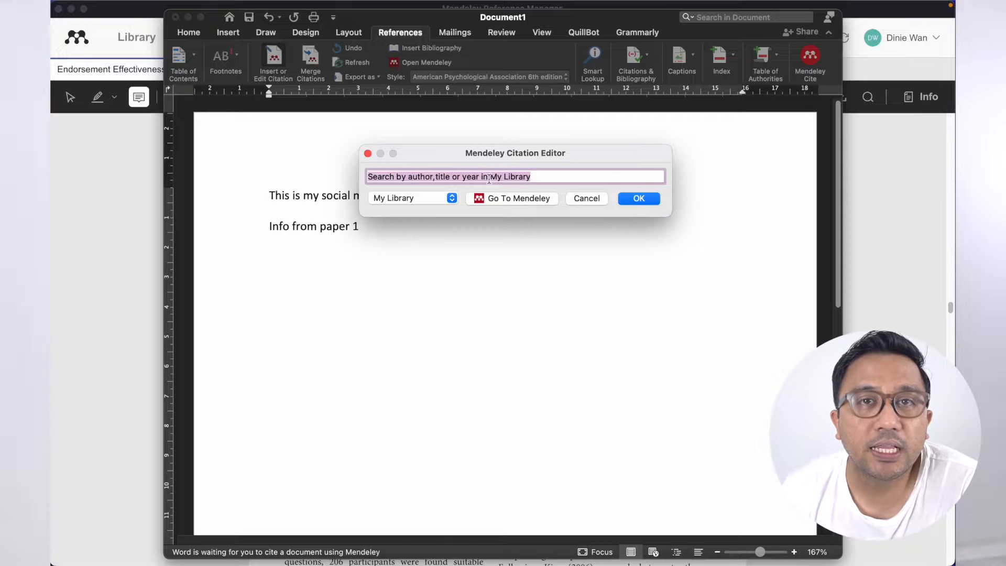
left_click(452, 198)
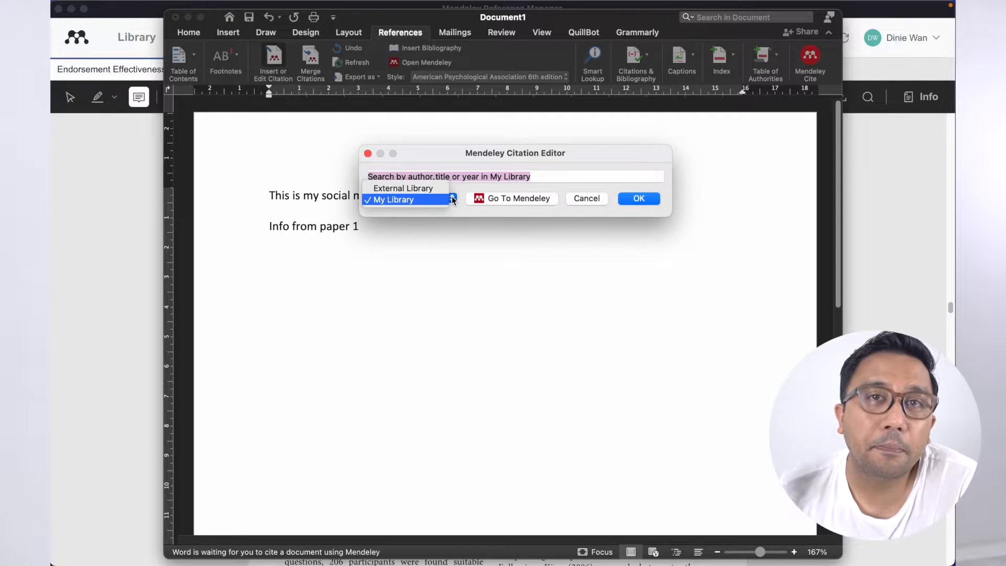
left_click(532, 180)
type("cel")
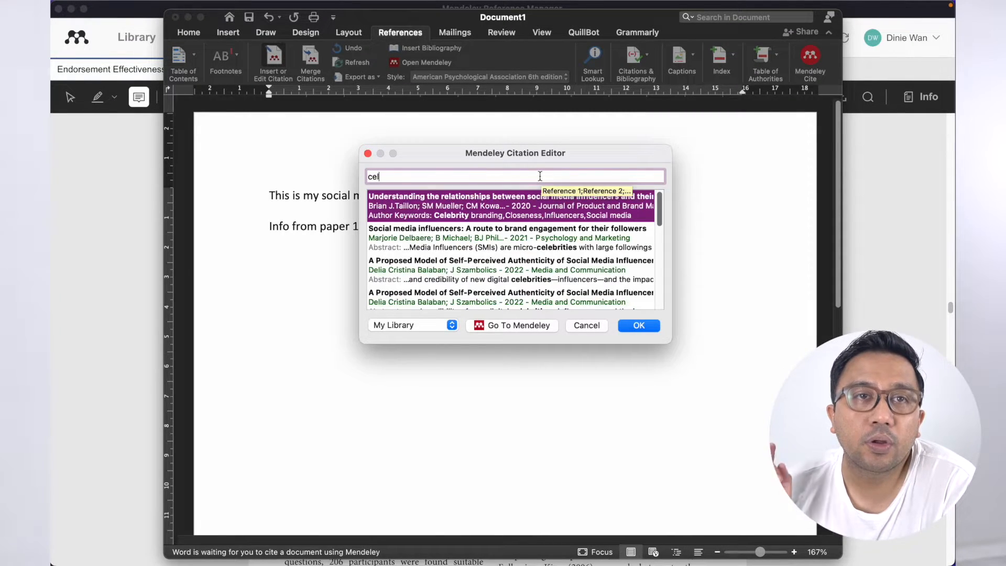
type("ebrity")
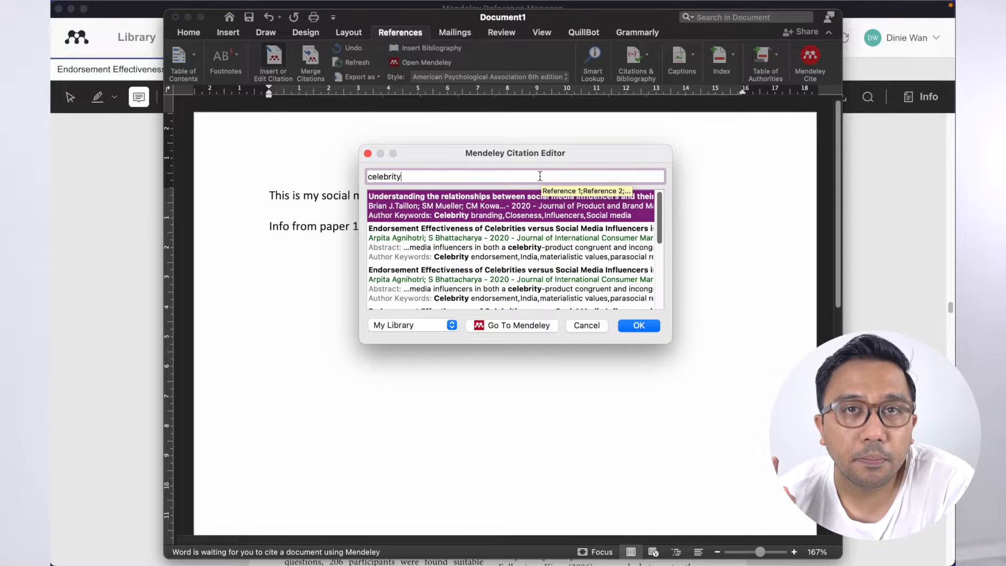
left_click(495, 205)
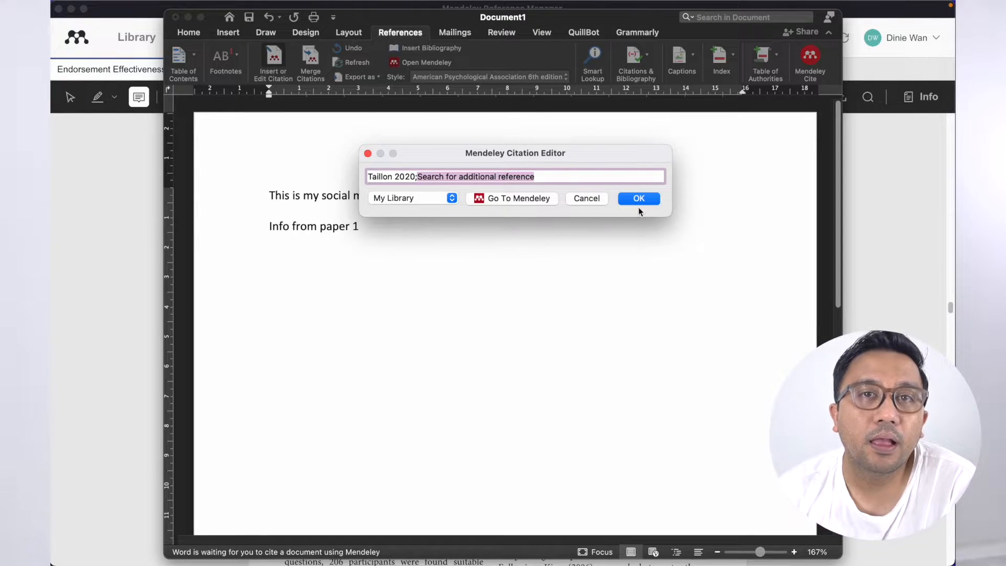
left_click(647, 199)
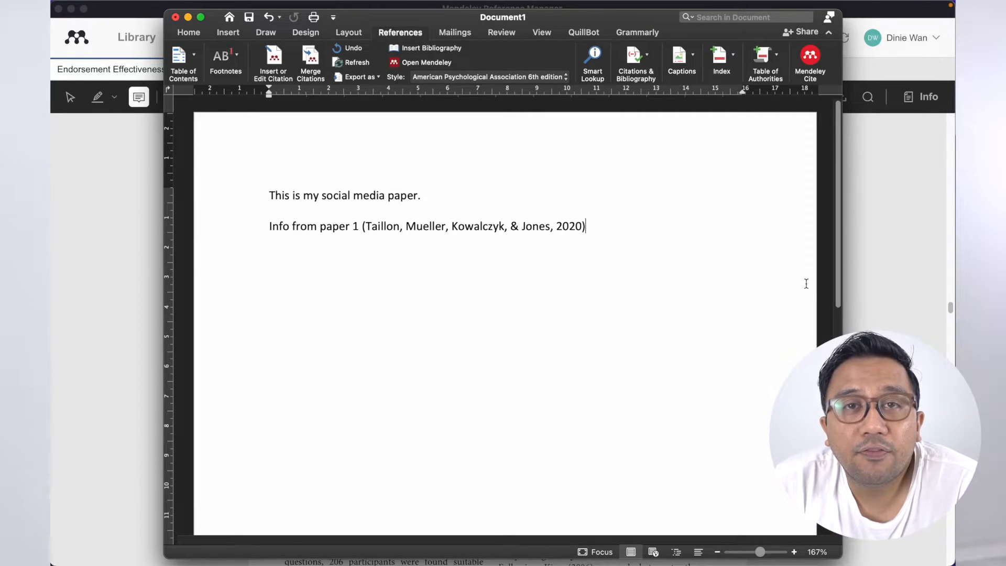
- Add a 'References' heading on page 2 and generate the APA bibliography beneath it
scroll(744, 281, "down", 10)
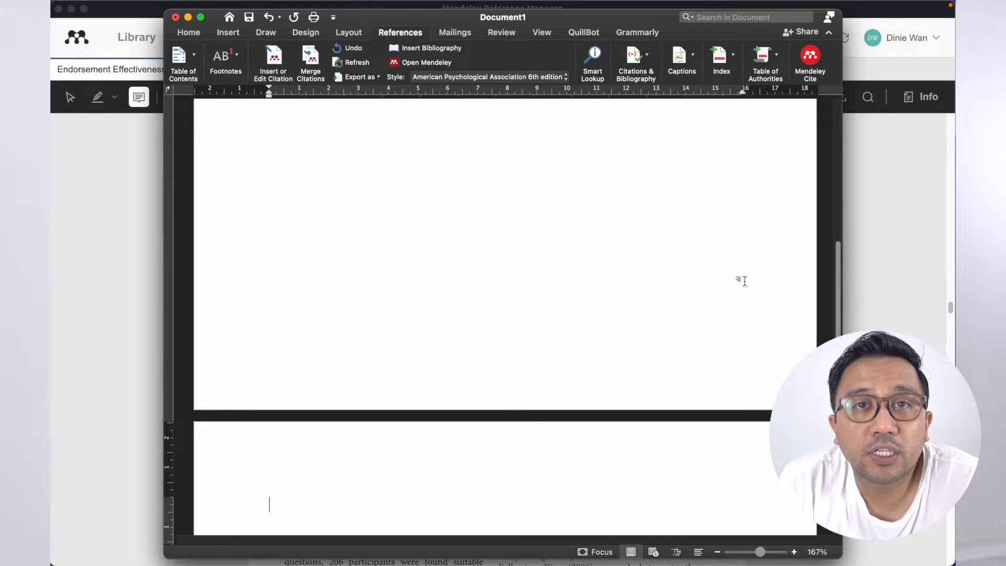
scroll(744, 281, "down", 6)
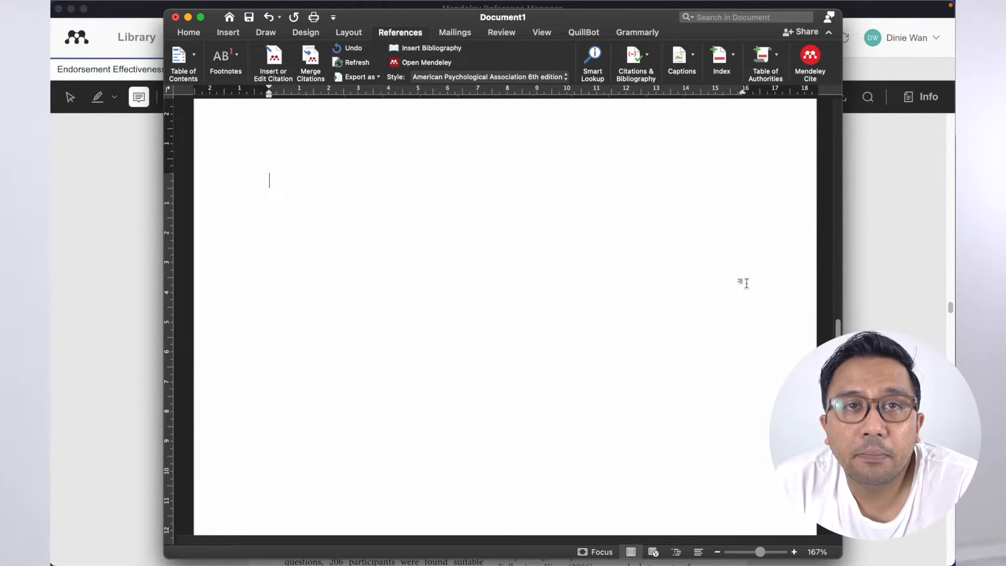
type("ferences")
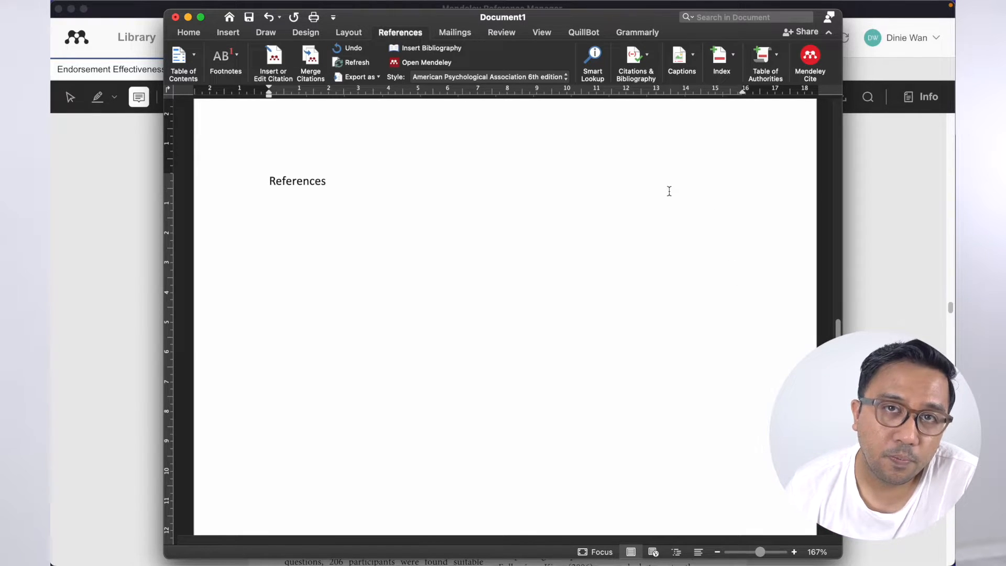
left_click(413, 50)
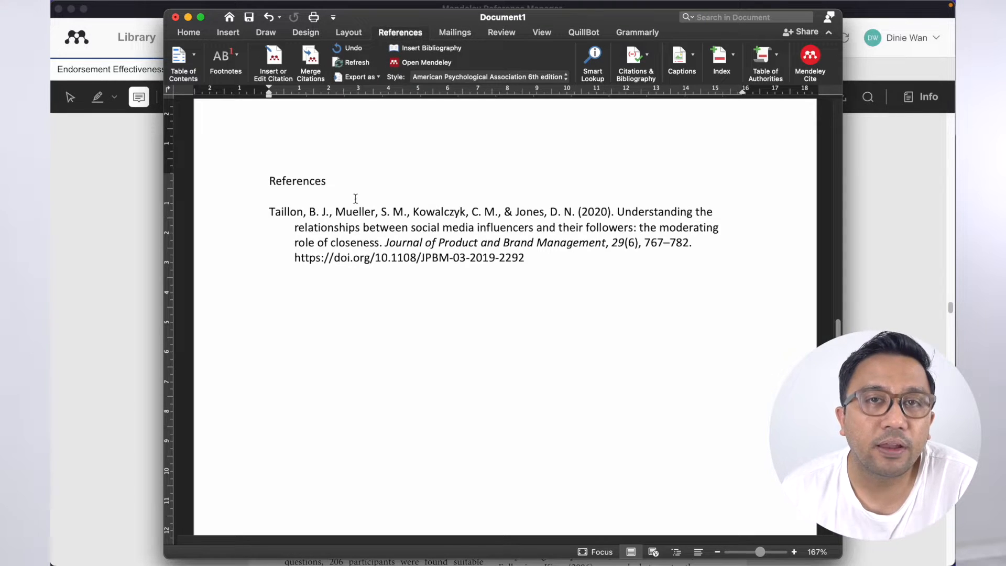
- Return the cursor to the end of the first citation line
scroll(455, 294, "up", 10)
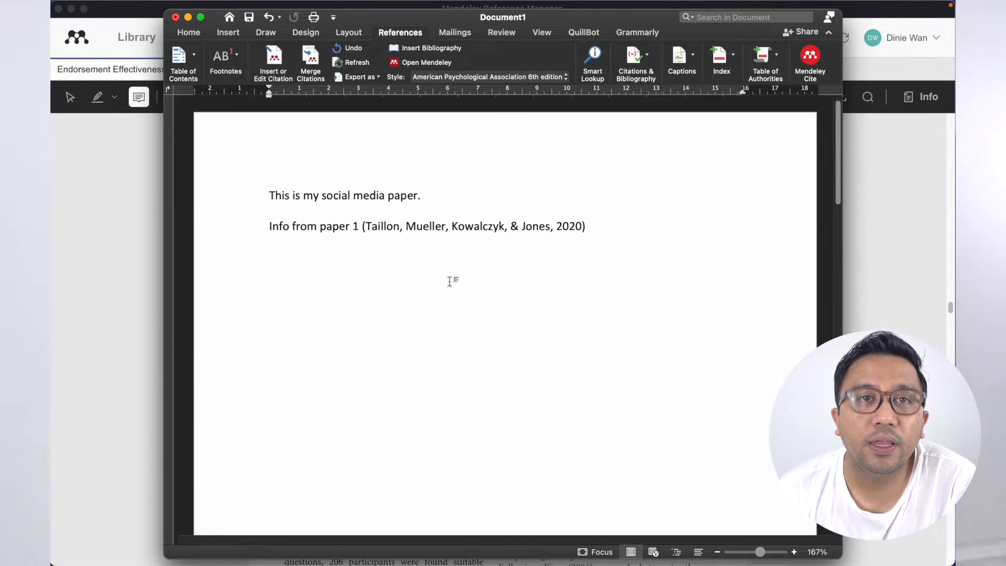
scroll(566, 229, "down", 10)
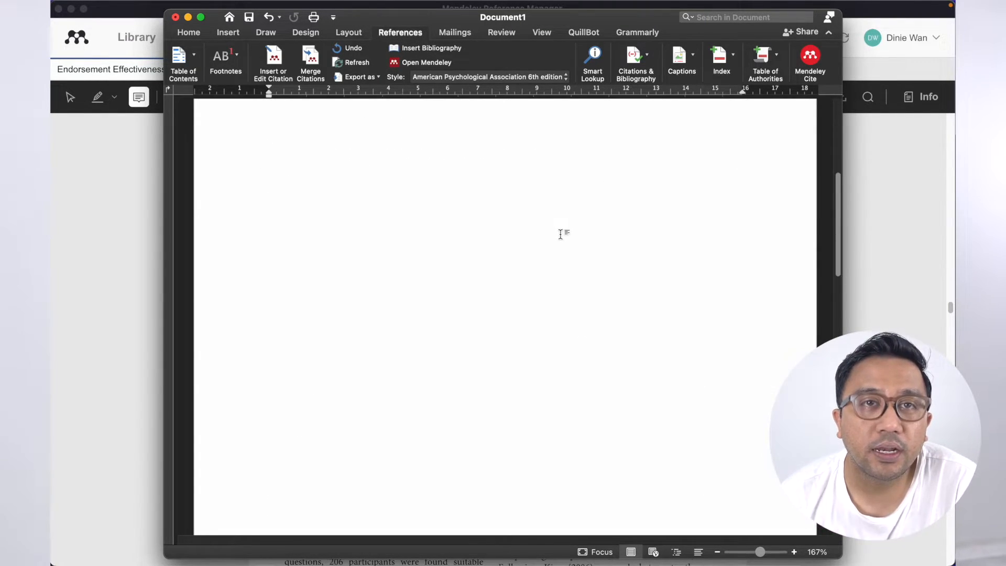
scroll(452, 467, "up", 10)
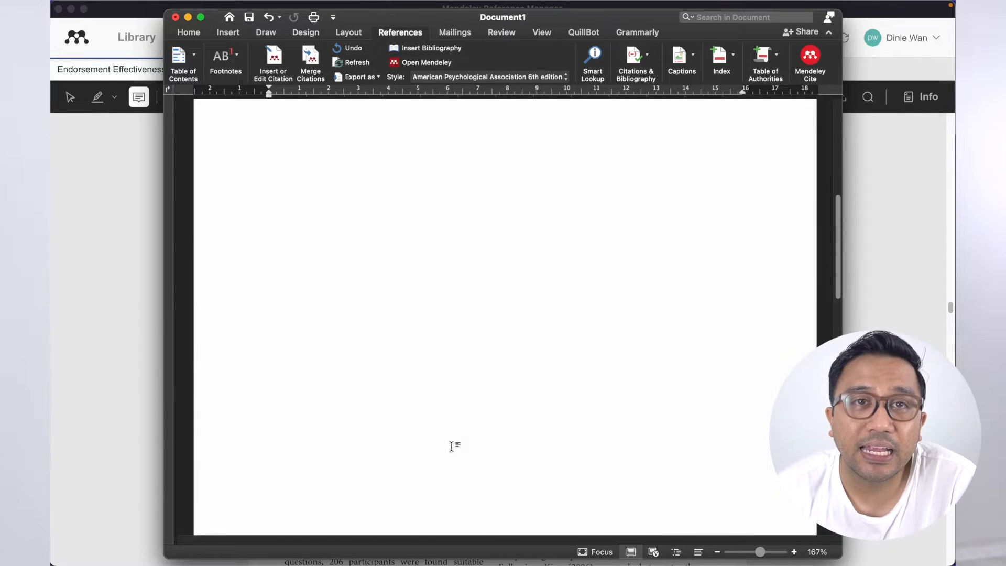
left_click(603, 227)
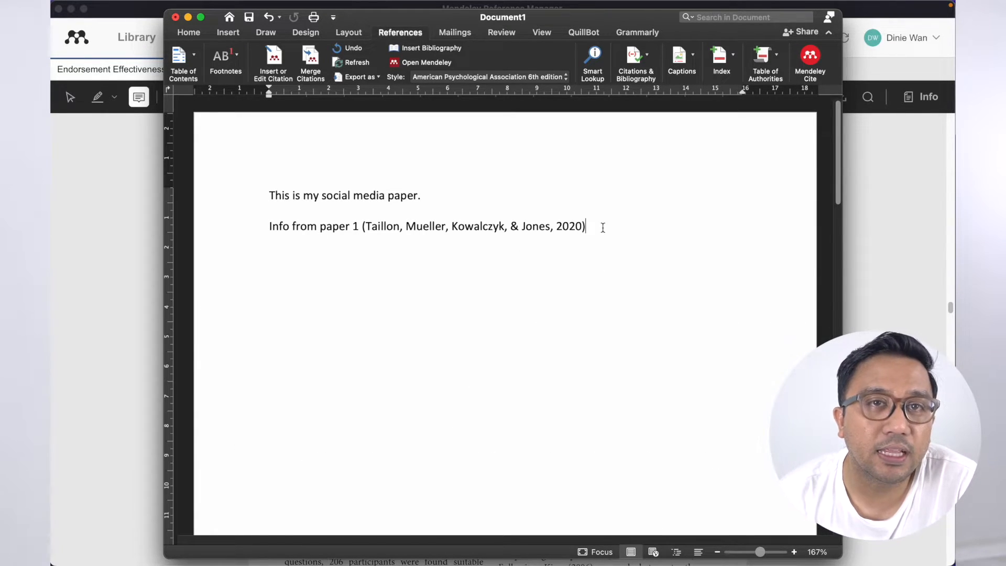
- Type the filler line 'fdsfasdfadsfda' and cite Bu, Parkinson, & Thaichon (2022), found by searching 'social media'
type("fdsfasdfadsfda")
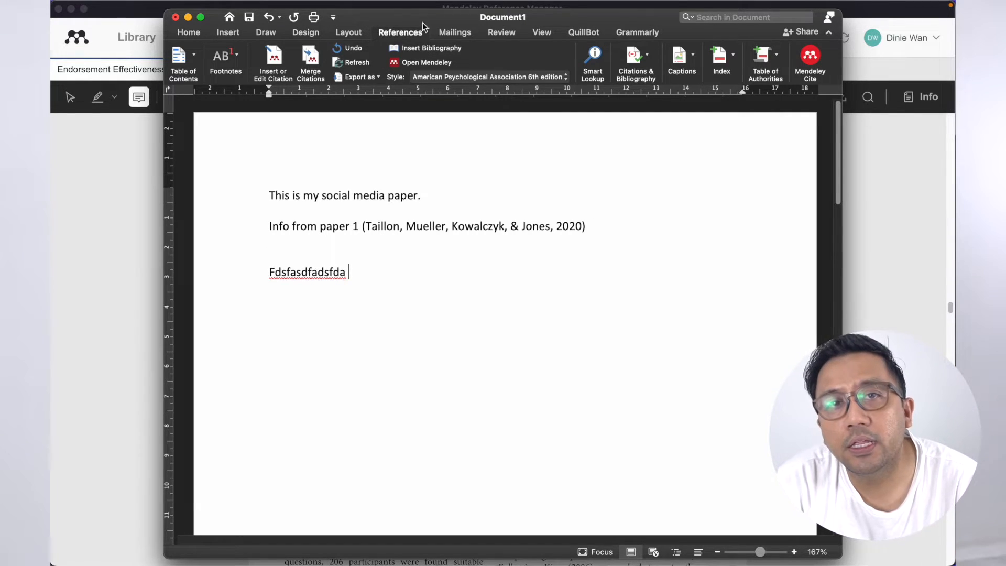
left_click(270, 69)
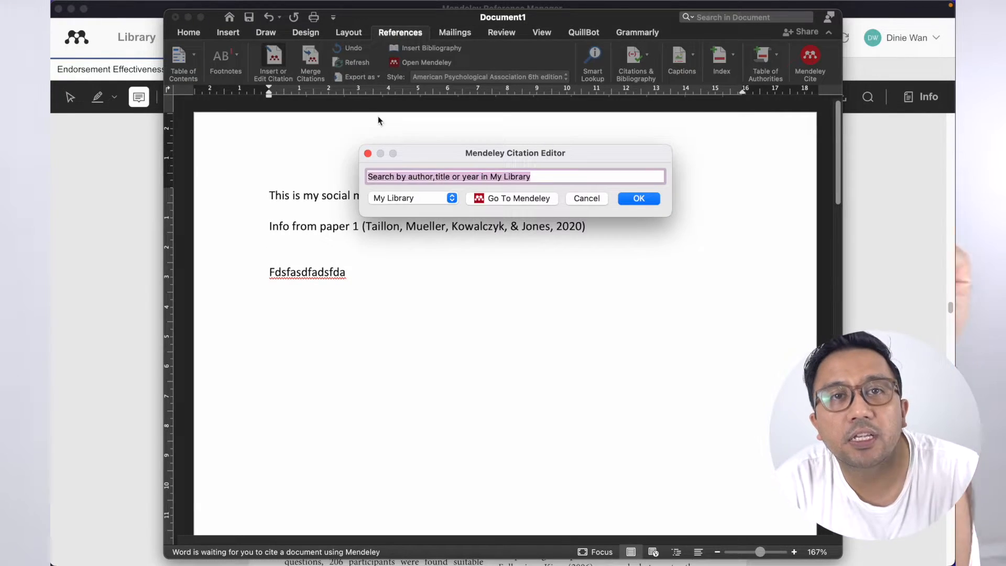
type("social ")
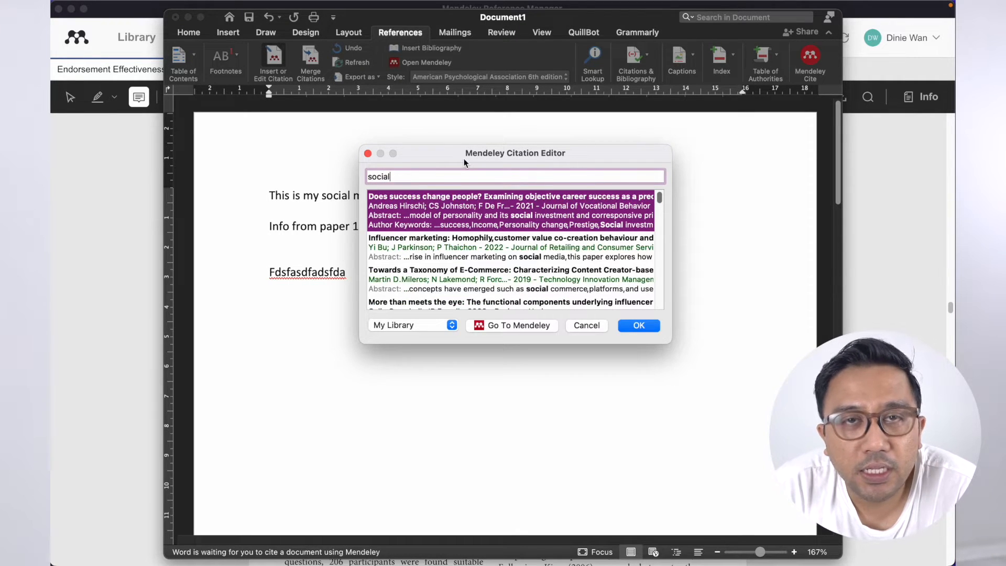
type("media")
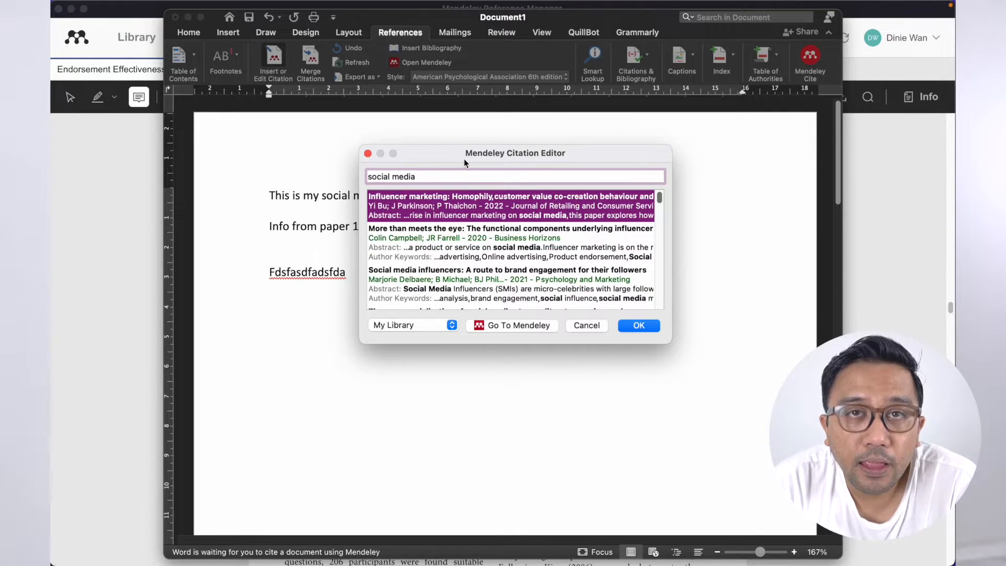
left_click(637, 325)
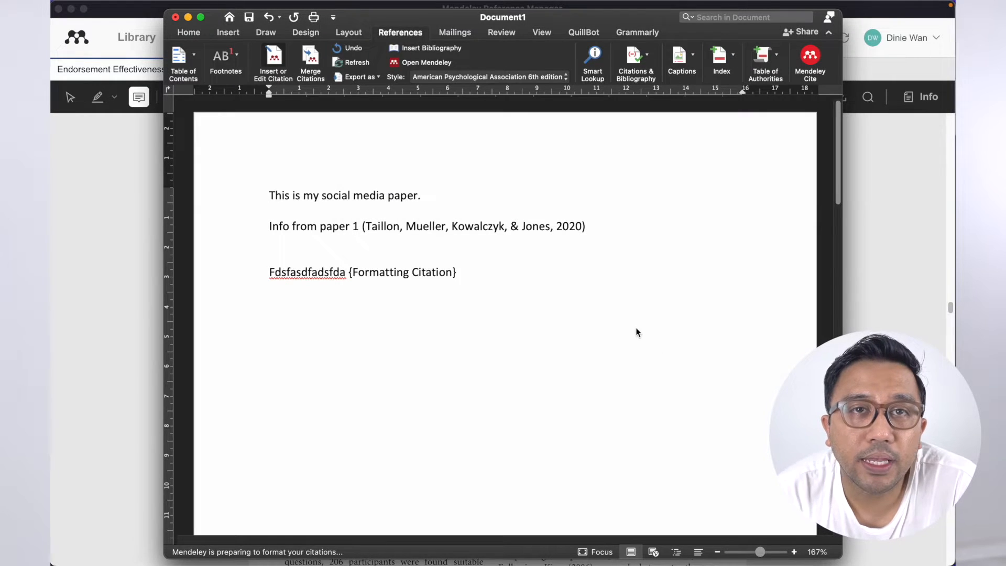
- Scroll through the document to confirm References now lists both papers
scroll(449, 272, "down", 15)
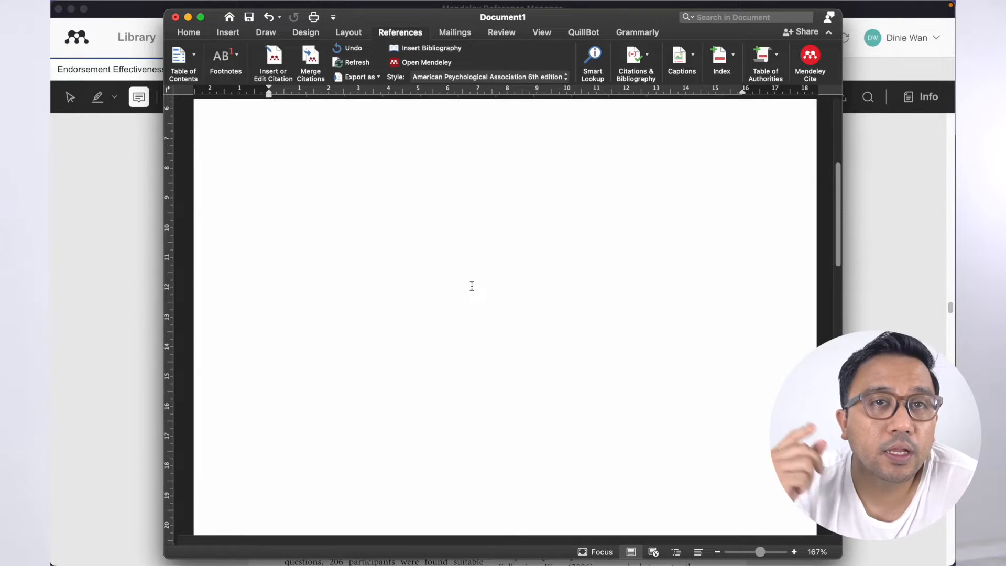
scroll(471, 285, "down", 5)
scroll(393, 280, "up", 2)
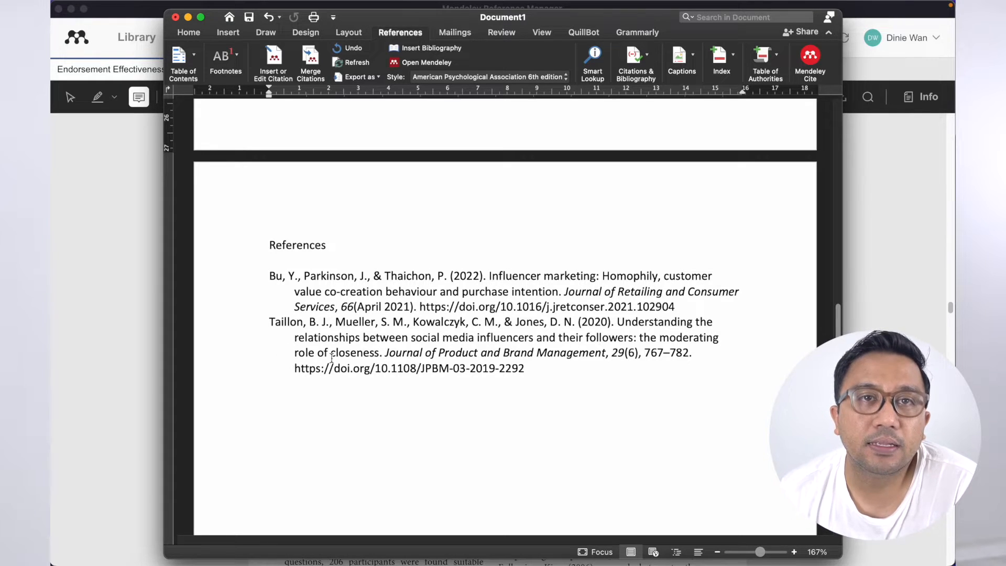
scroll(423, 341, "up", 15)
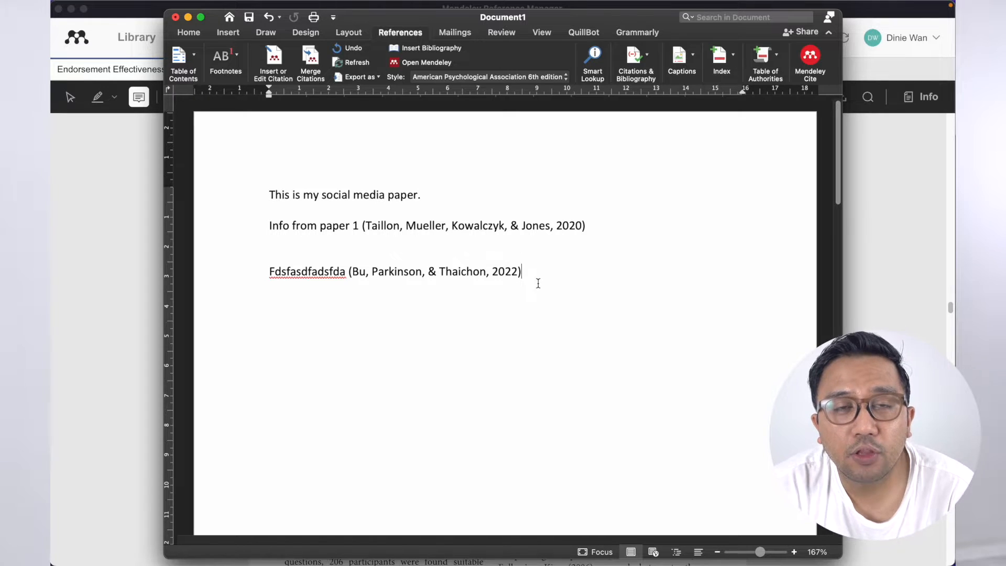
- Cite Agnihotri & Bhattacharya (2020) on a new line, found by searching 'celebrity'
left_click(273, 59)
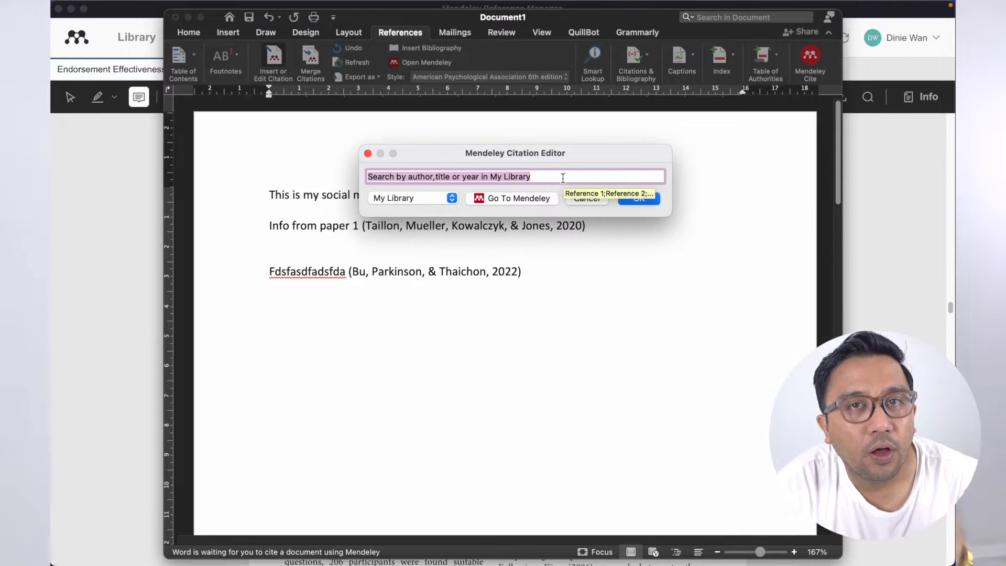
type("celebri")
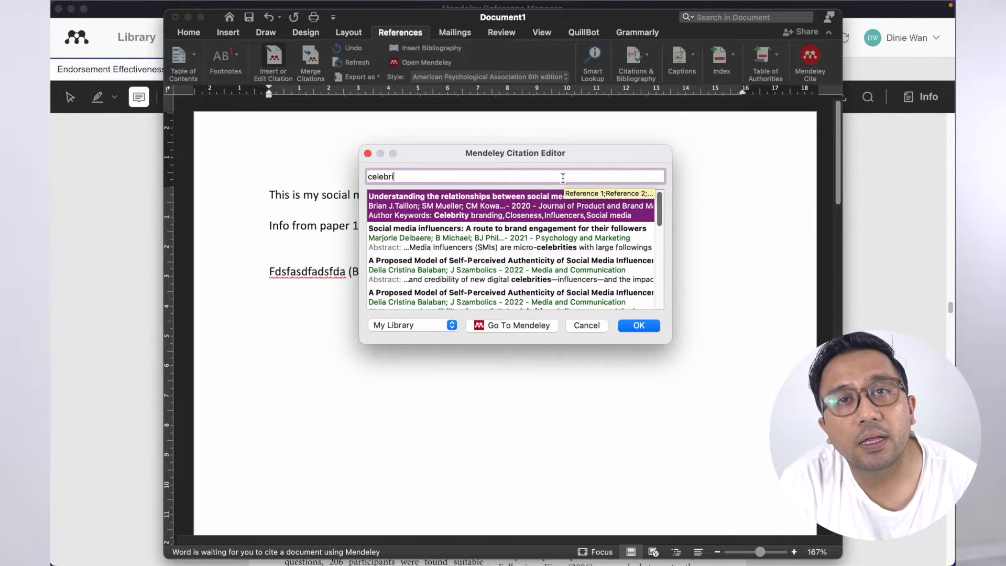
type("tyu")
key("BackSpace")
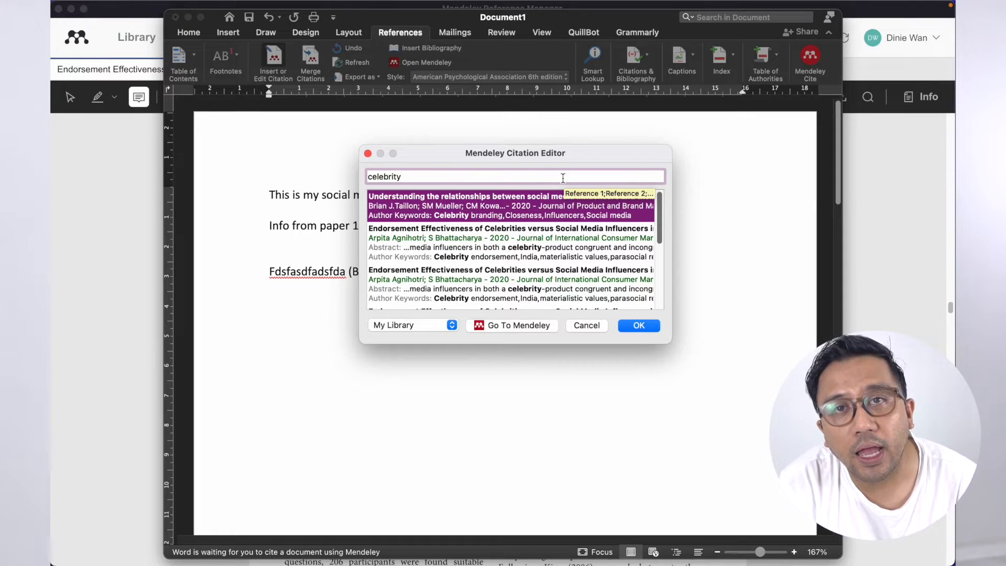
left_click(487, 247)
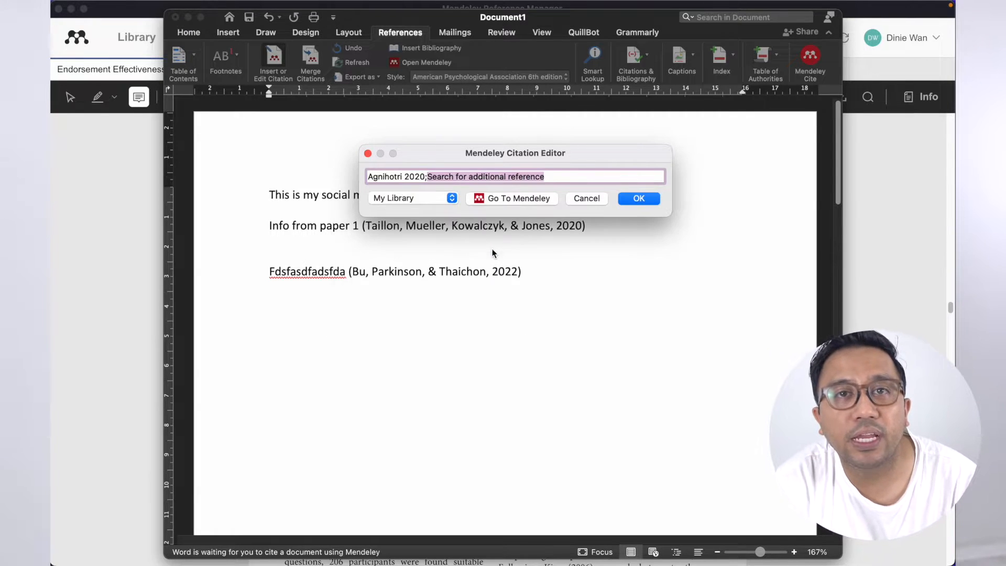
left_click(640, 199)
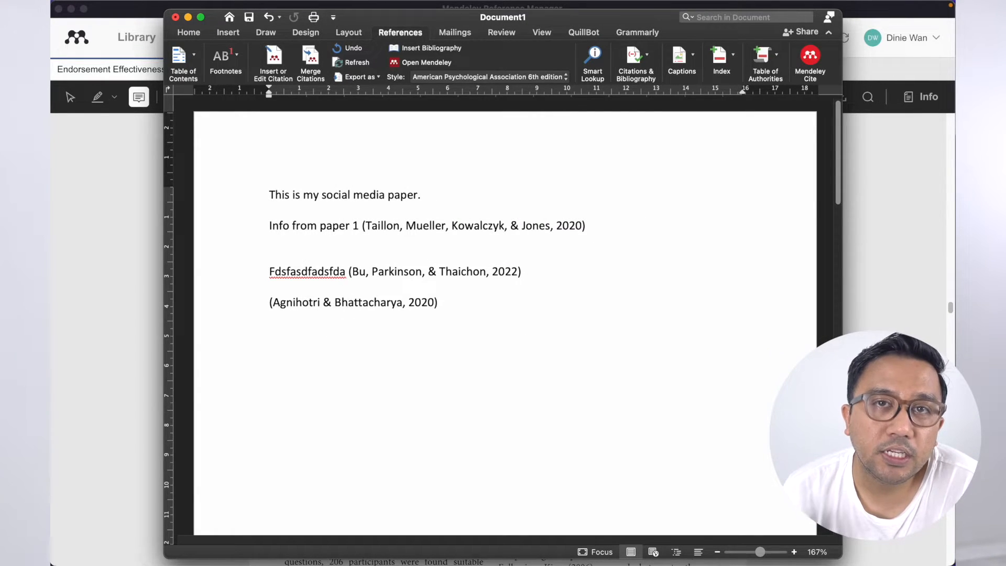
scroll(427, 307, "down", 20)
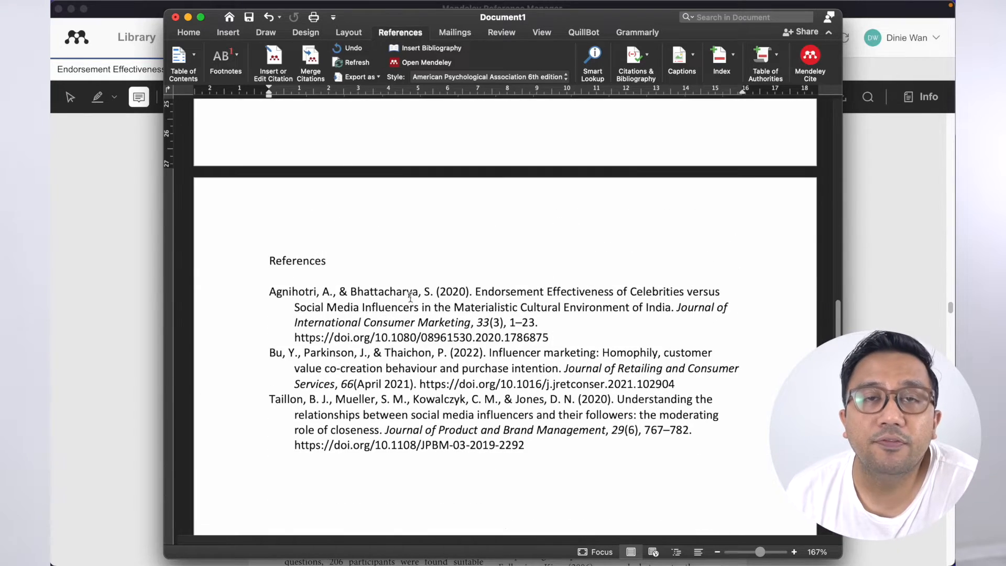